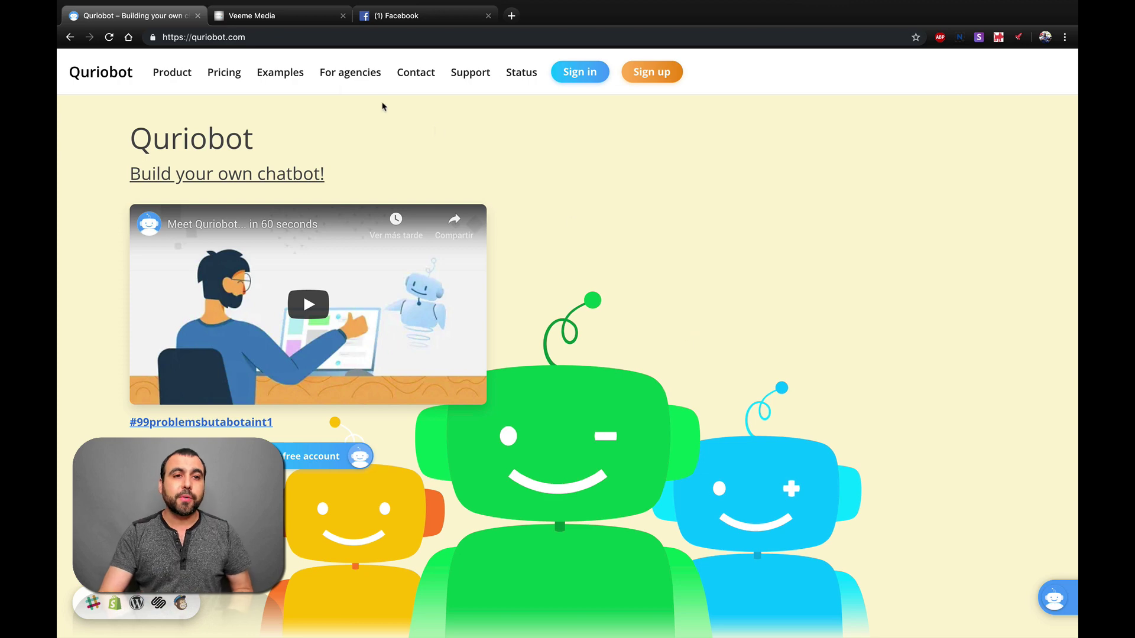
Create a bot named 'My bot TEST2' from the Welcome bot template and open its editor.
{"action": "left_click", "coordinate": [293, 18]}
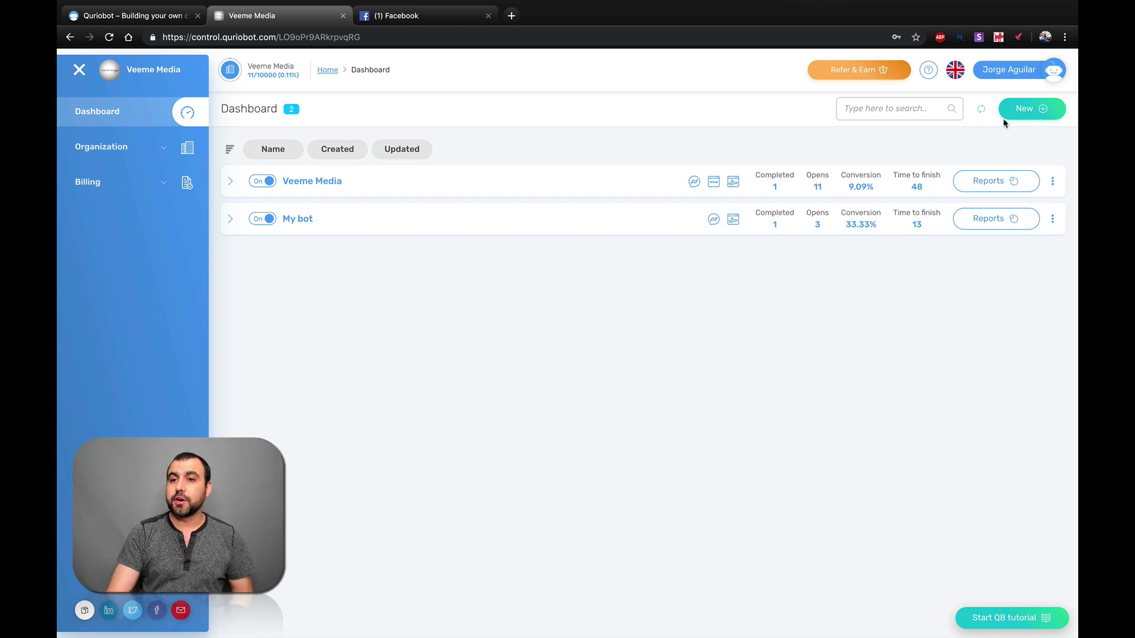
{"action": "left_click", "coordinate": [1032, 112]}
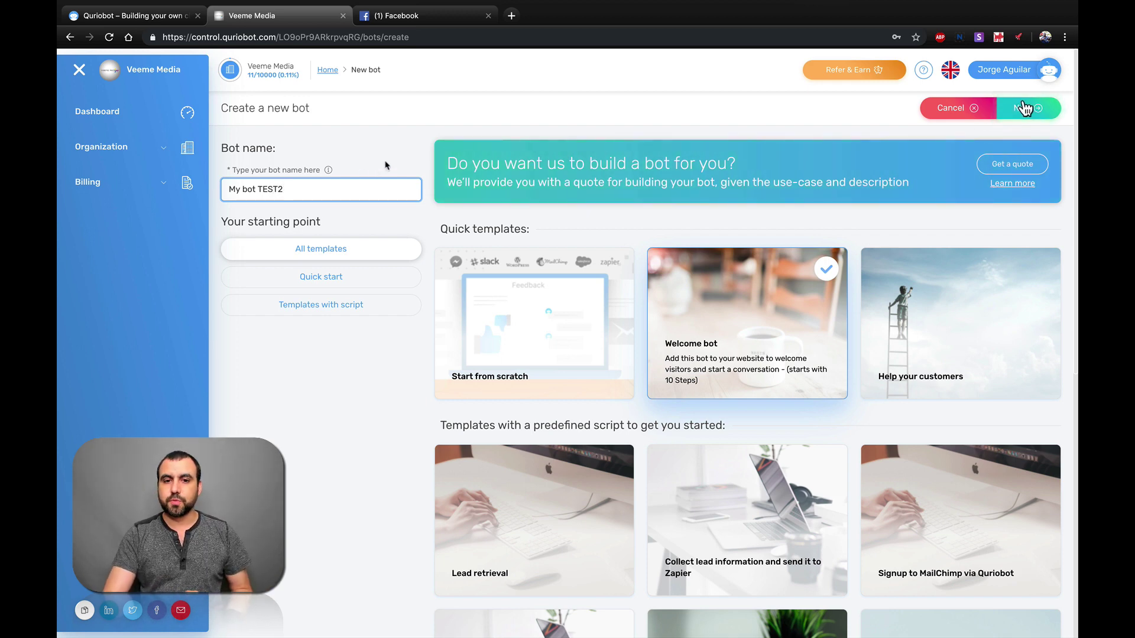
{"action": "scroll", "coordinate": [614, 269], "scroll_direction": "down", "scroll_amount": 1}
{"action": "scroll", "coordinate": [614, 269], "scroll_direction": "down", "scroll_amount": 1}
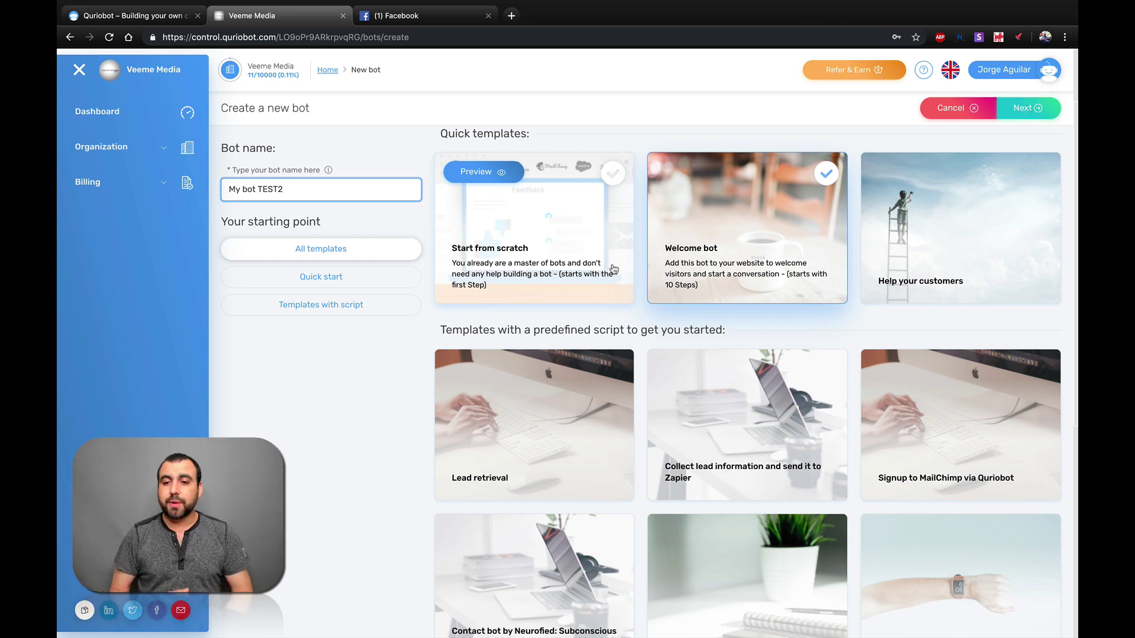
{"action": "scroll", "coordinate": [613, 269], "scroll_direction": "down", "scroll_amount": 3}
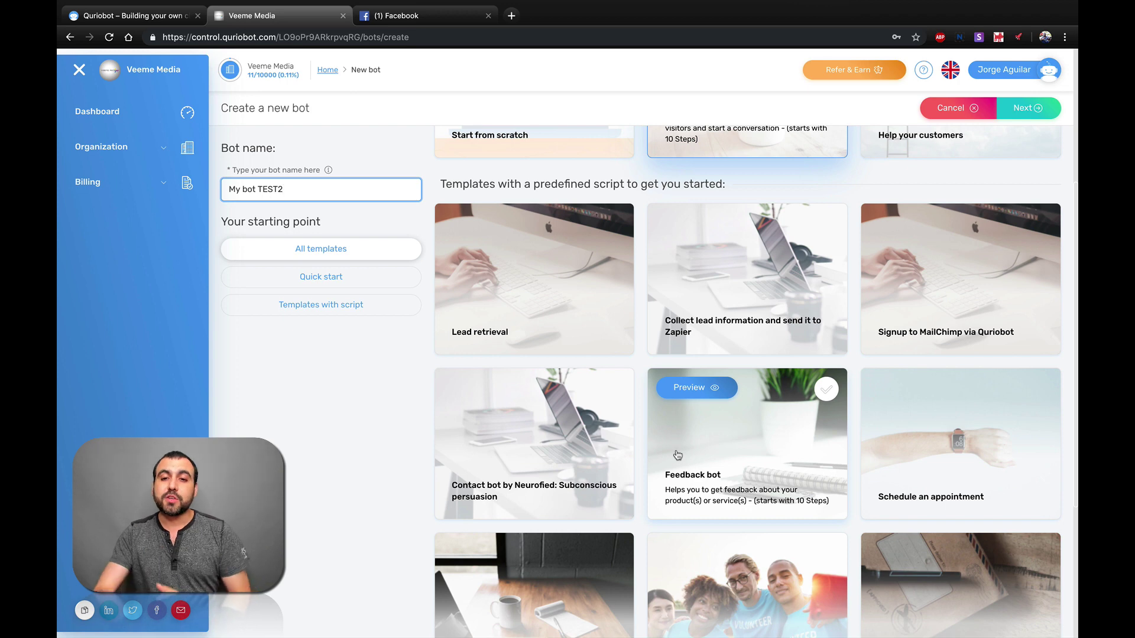
{"action": "scroll", "coordinate": [677, 455], "scroll_direction": "up", "scroll_amount": 4}
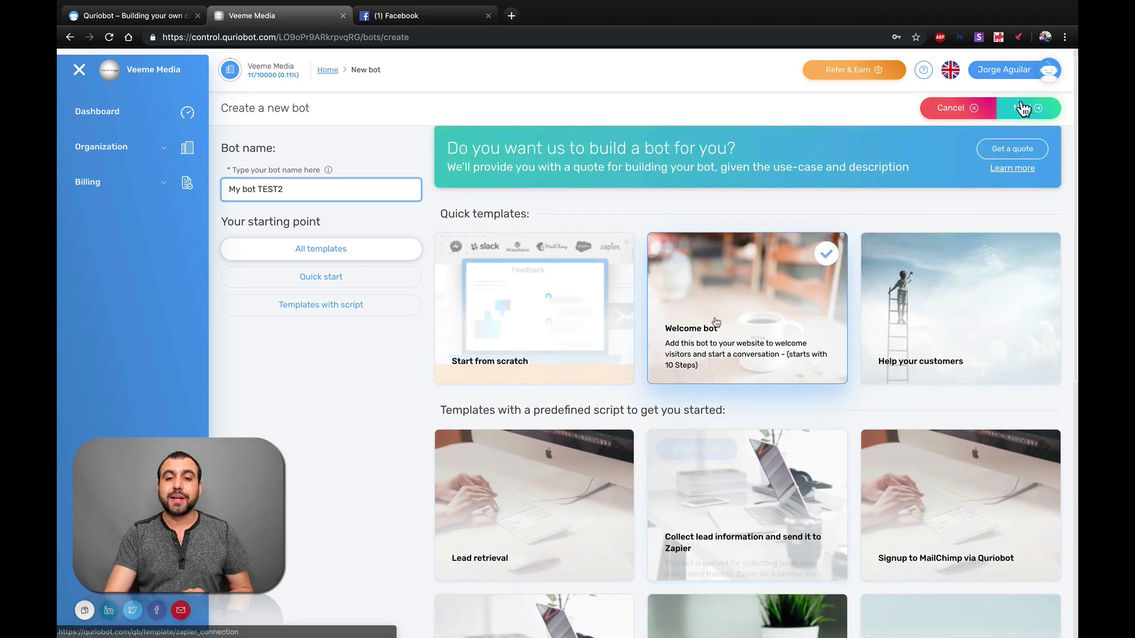
{"action": "mouse_move", "coordinate": [736, 338]}
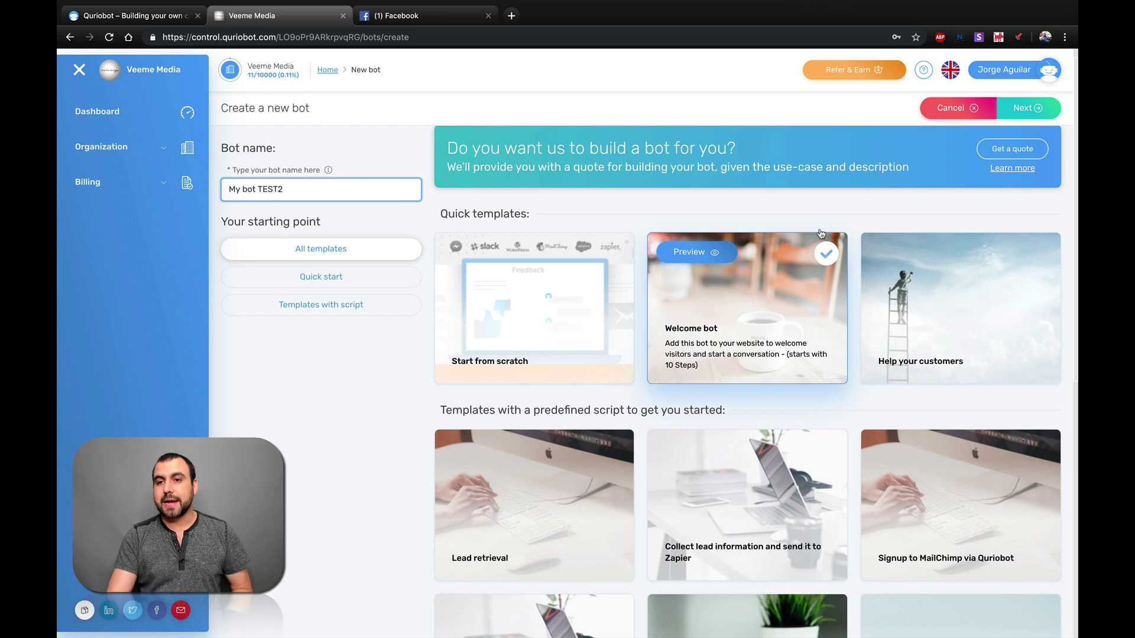
{"action": "left_click", "coordinate": [1027, 108]}
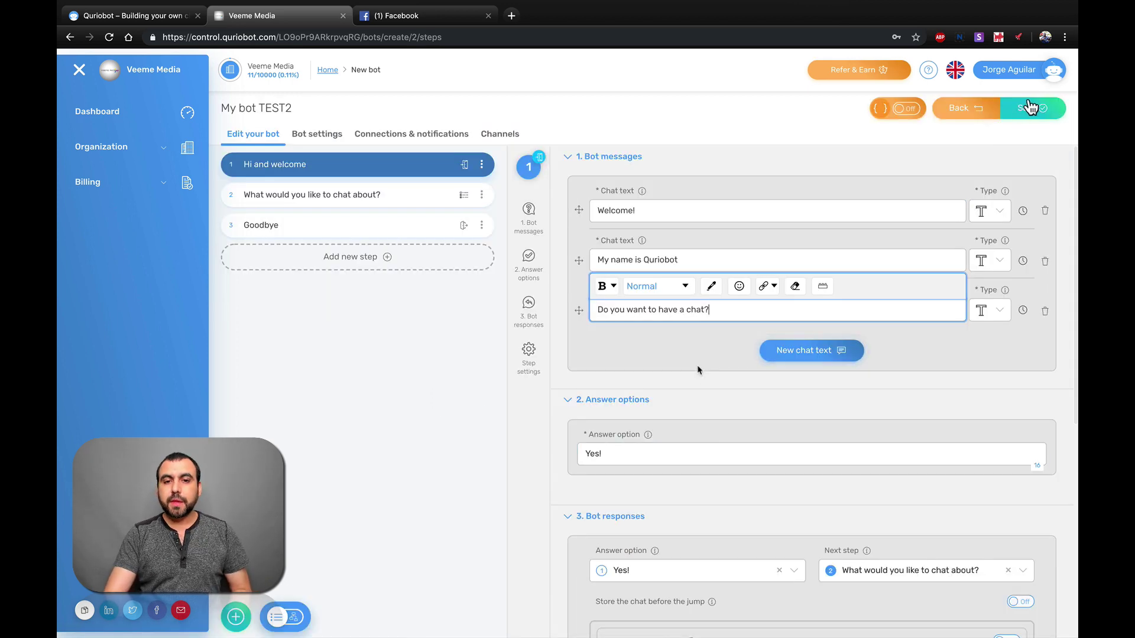
Change the second message to read 'My name is SaaS Master'.
{"action": "scroll", "coordinate": [723, 393], "scroll_direction": "down", "scroll_amount": 1}
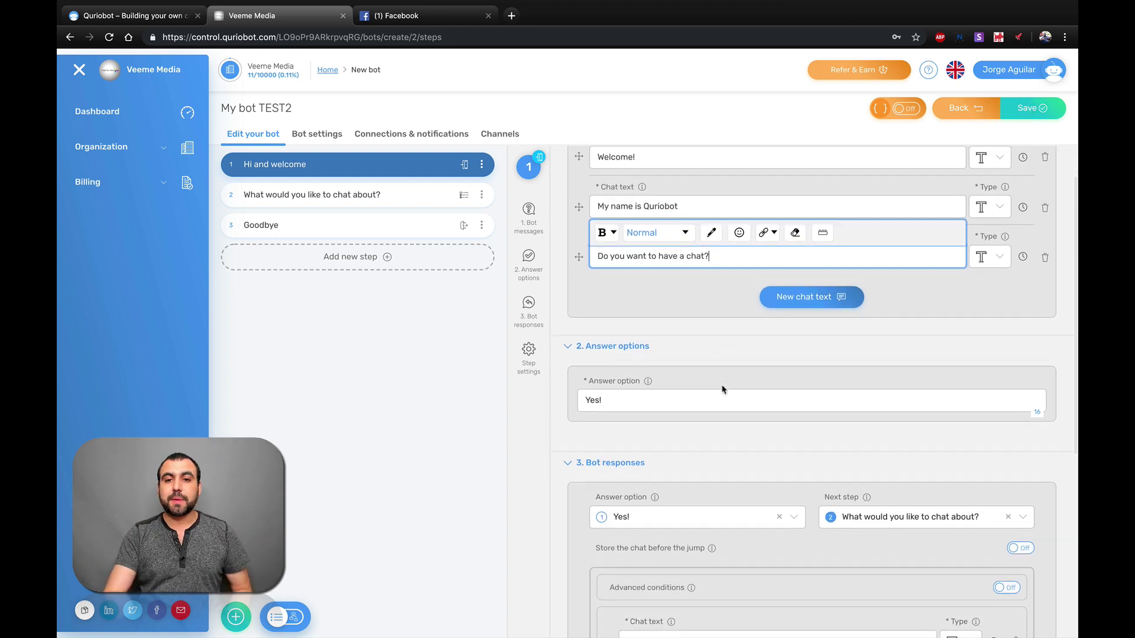
{"action": "scroll", "coordinate": [722, 392], "scroll_direction": "up", "scroll_amount": 1}
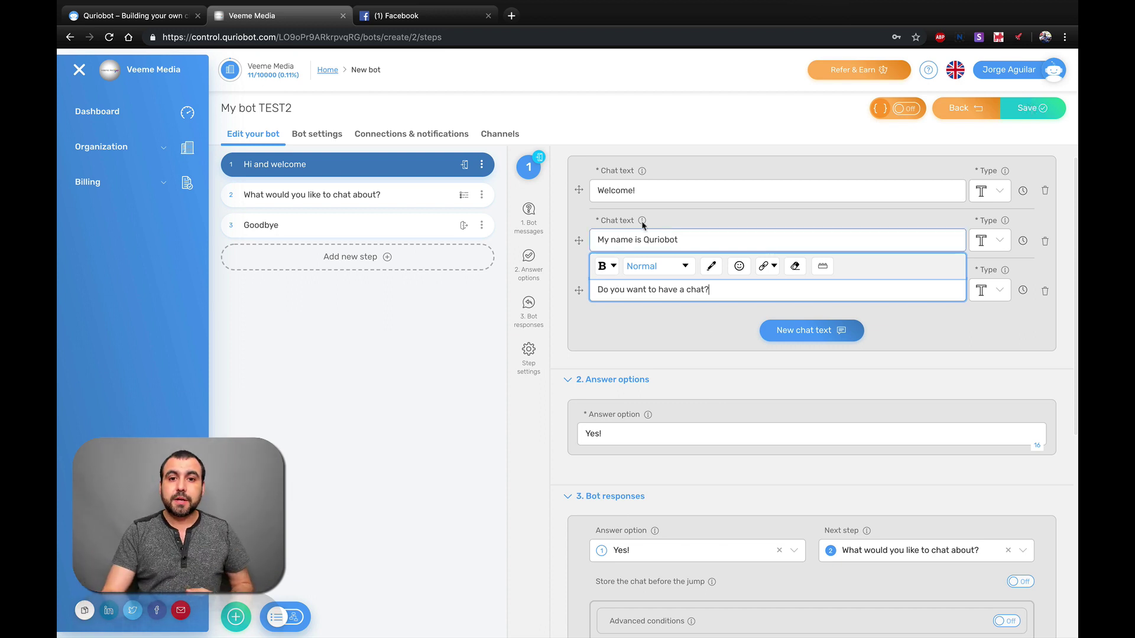
{"action": "left_click", "coordinate": [621, 237]}
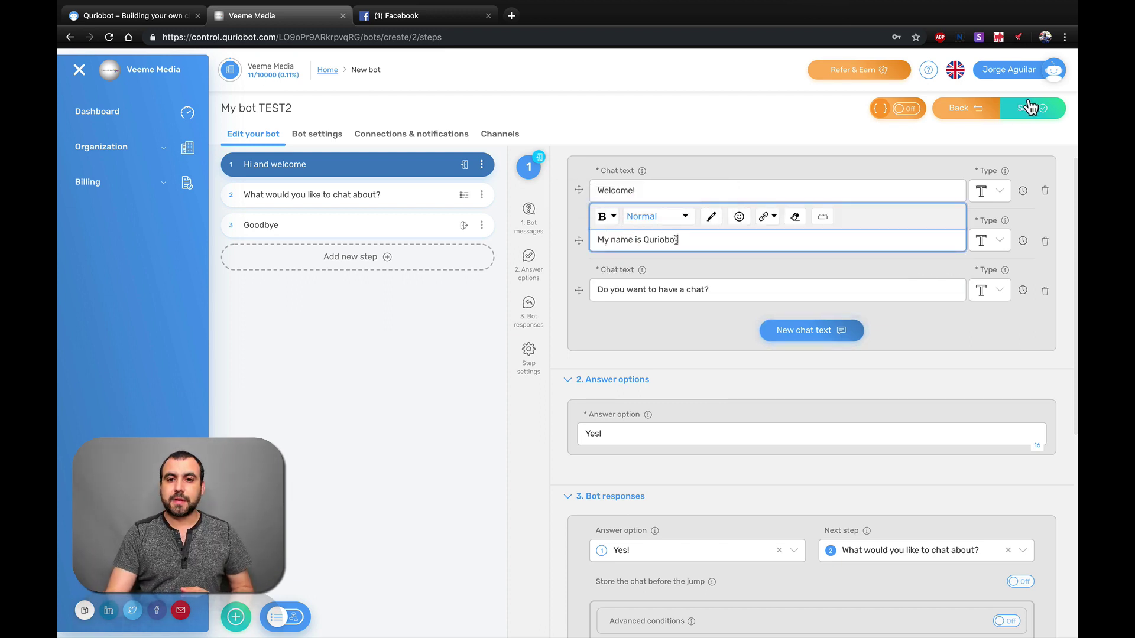
{"action": "left_click_drag", "start_coordinate": [679, 240], "coordinate": [644, 239]}
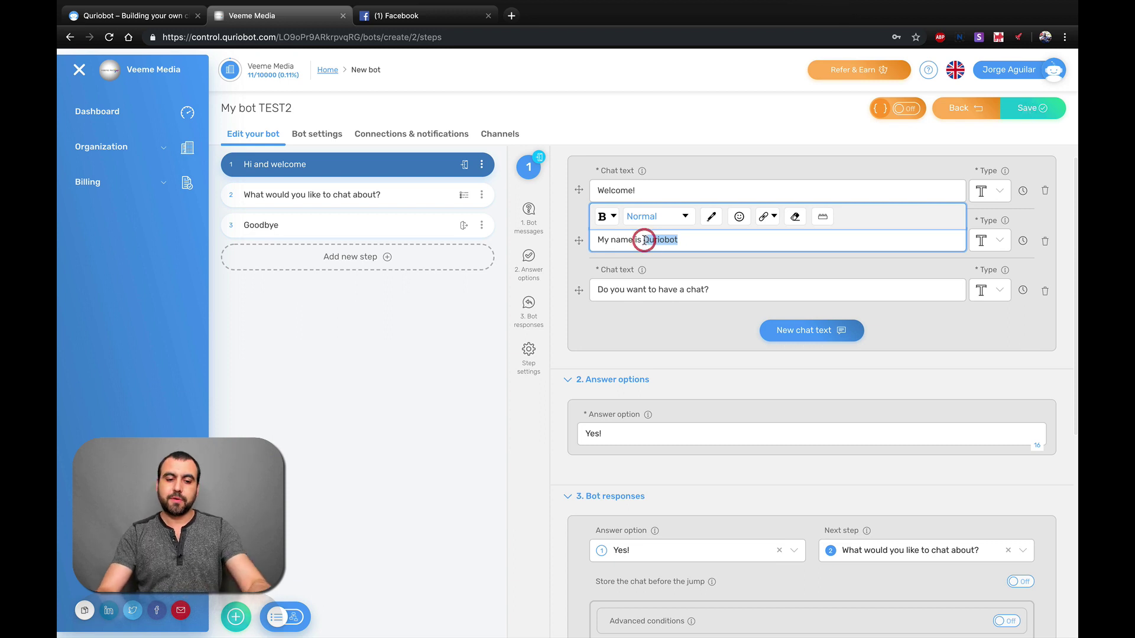
{"action": "type", "text": "SaaS Master"}
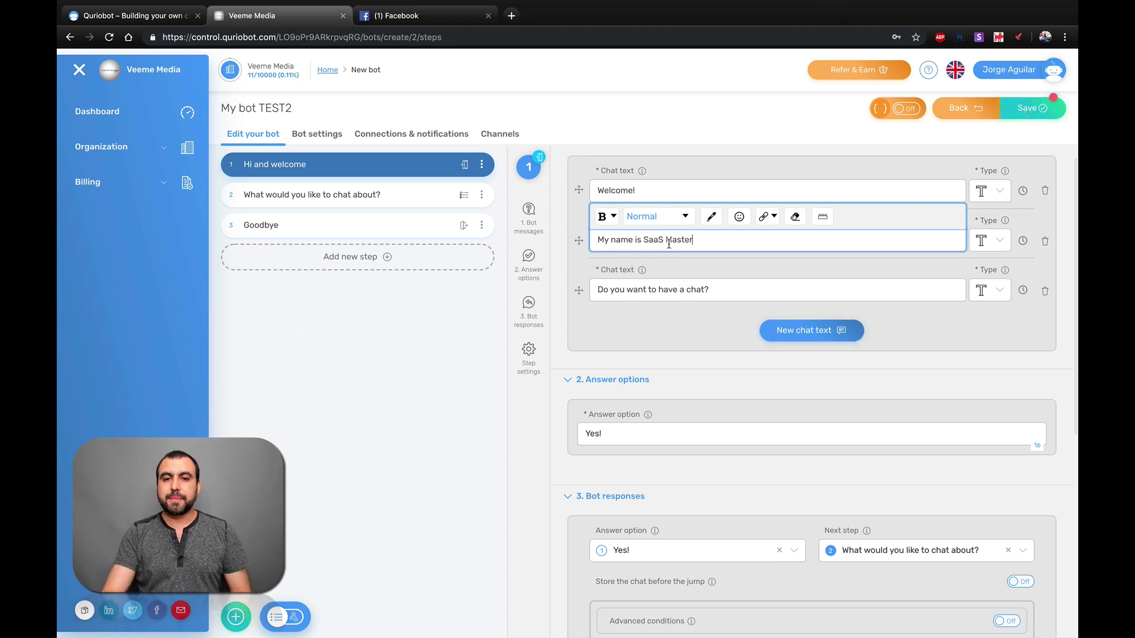
Replace the answer option 'Yes!' with 'Hell Yeah!'.
{"action": "scroll", "coordinate": [666, 385], "scroll_direction": "down", "scroll_amount": 3}
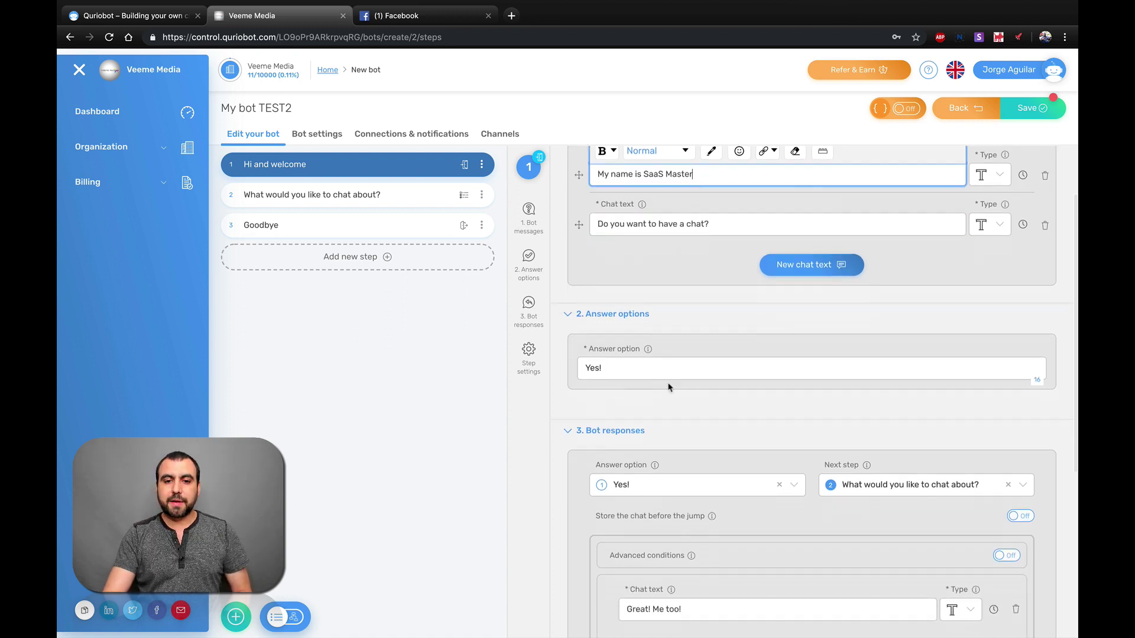
{"action": "triple_click", "coordinate": [593, 337]}
{"action": "type", "text": "Hell"}
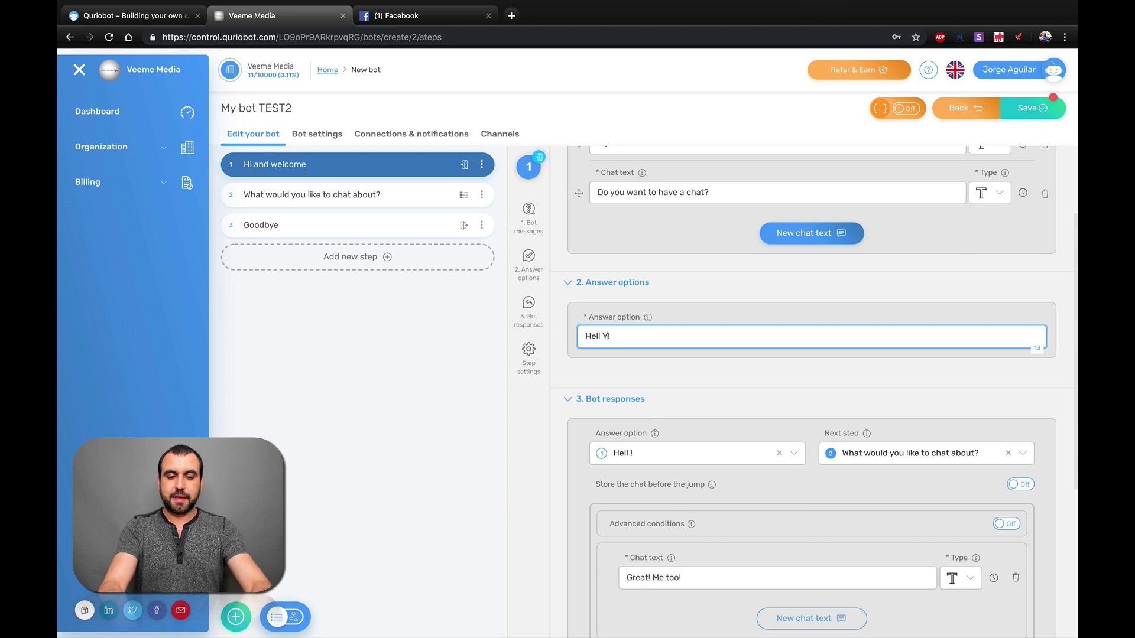
Collapse and re-expand the Bot responses and Answer options sections, and try reordering a message.
{"action": "left_click", "coordinate": [701, 396]}
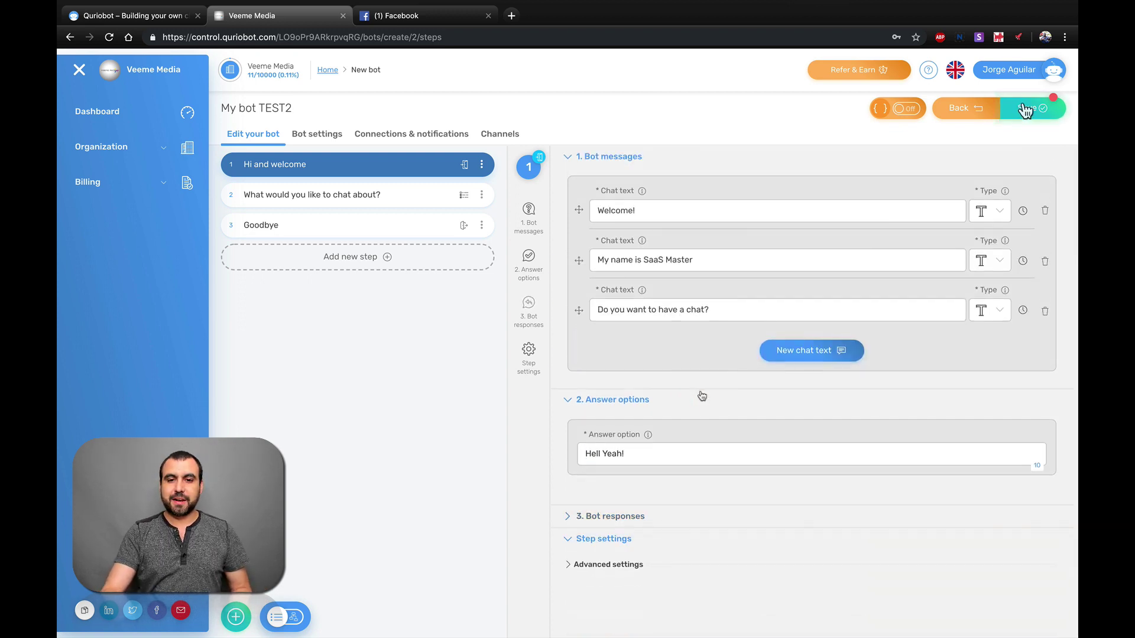
{"action": "left_click", "coordinate": [701, 400]}
{"action": "left_click", "coordinate": [628, 400]}
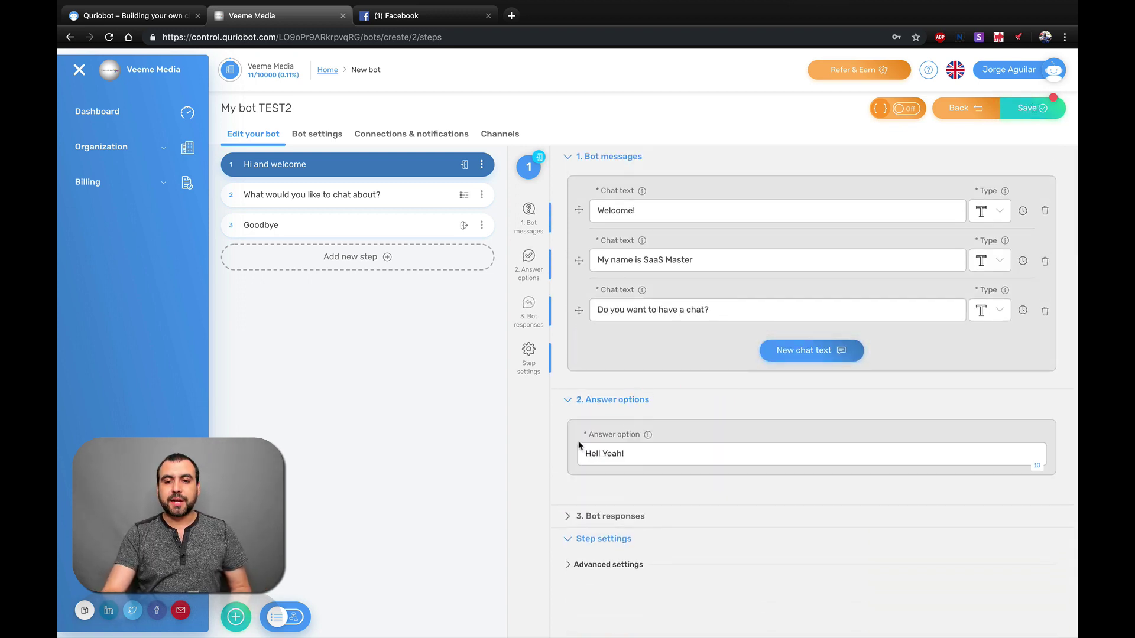
{"action": "left_click", "coordinate": [567, 517]}
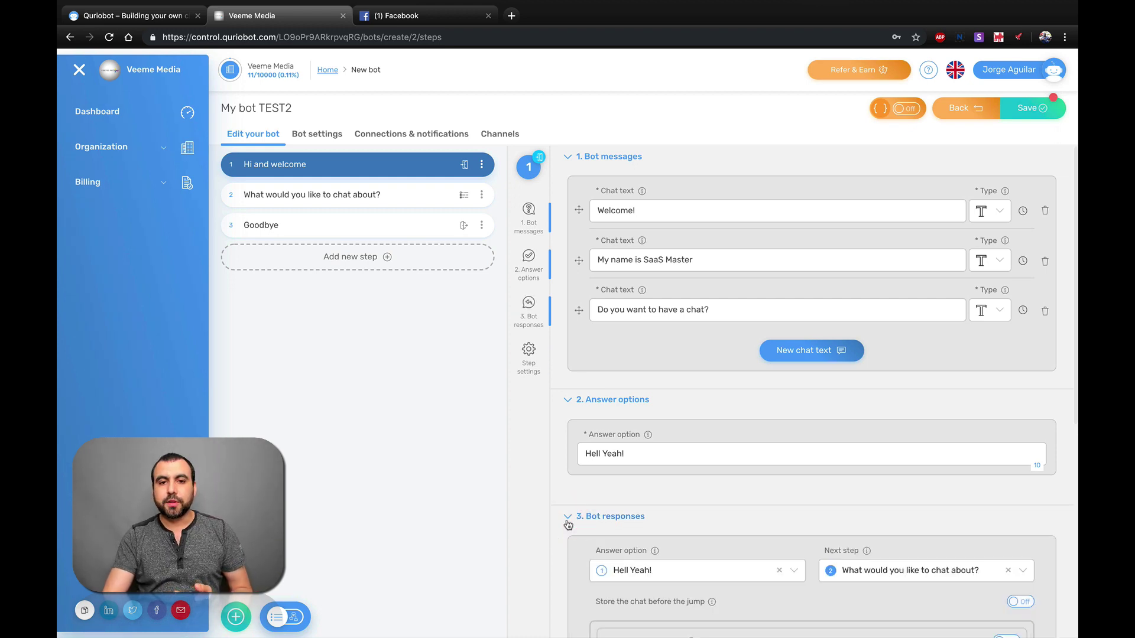
{"action": "left_click", "coordinate": [1031, 107]}
{"action": "mouse_move", "coordinate": [578, 240]}
{"action": "left_mouse_down"}
{"action": "mouse_move", "coordinate": [575, 197]}
{"action": "mouse_move", "coordinate": [569, 248]}
{"action": "left_mouse_up"}
{"action": "scroll", "coordinate": [571, 248], "scroll_direction": "up", "scroll_amount": 1}
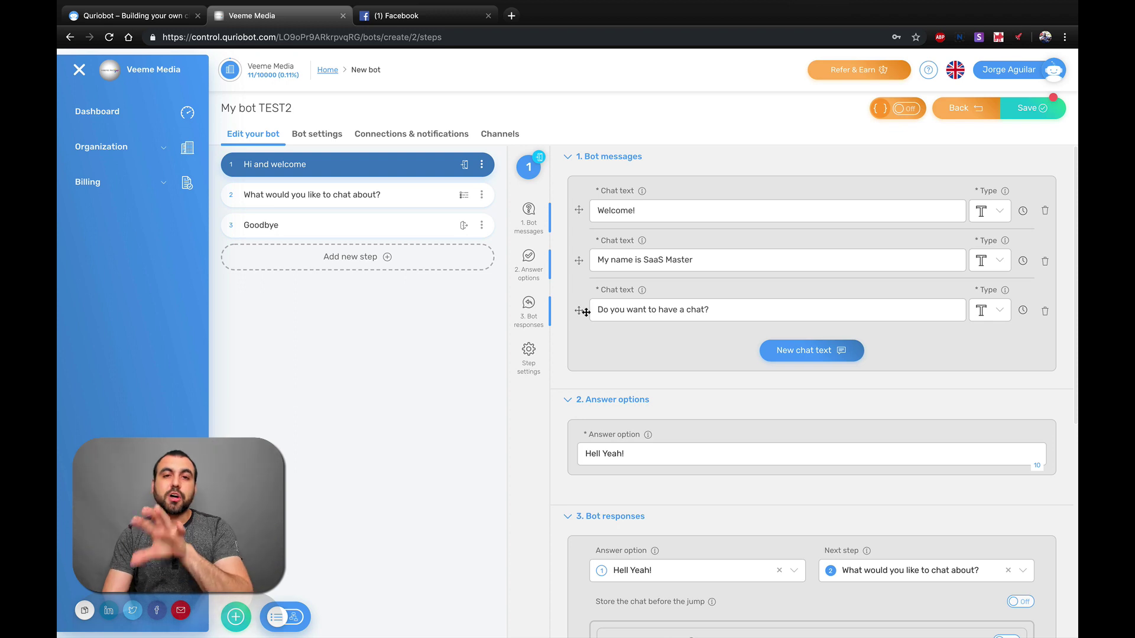
{"action": "left_click", "coordinate": [297, 618]}
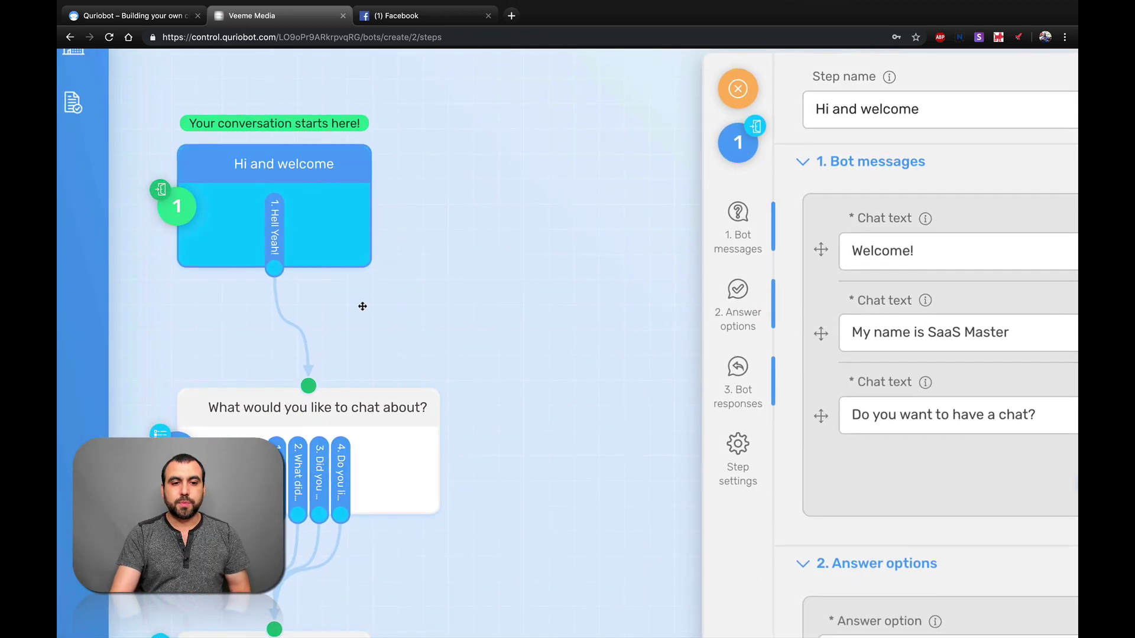
{"action": "mouse_move", "coordinate": [352, 397]}
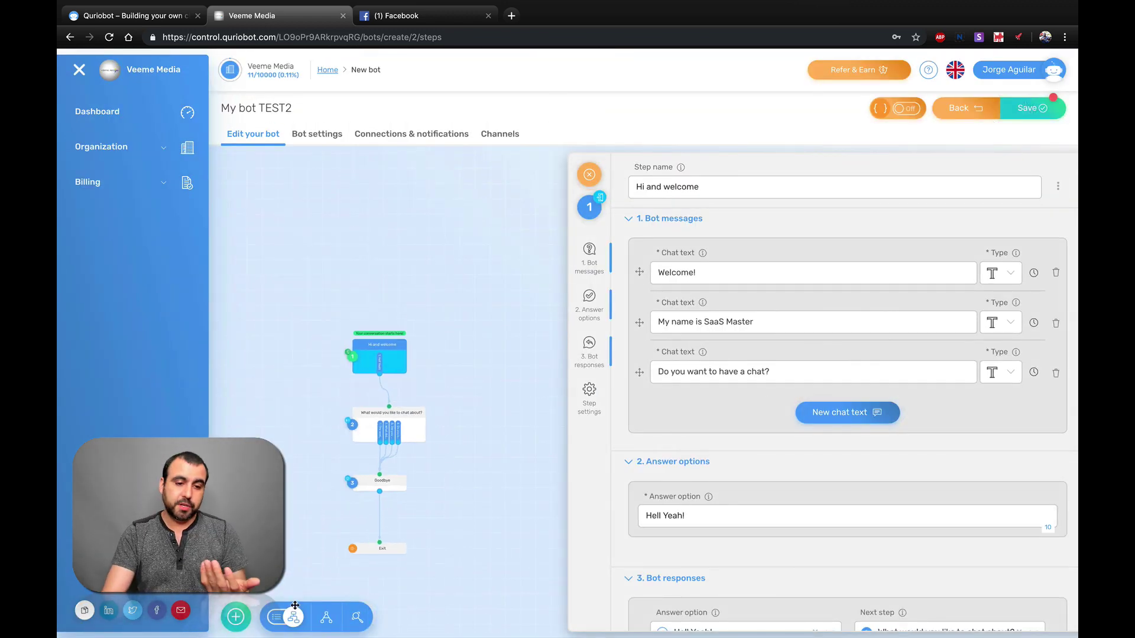
{"action": "left_click", "coordinate": [279, 618]}
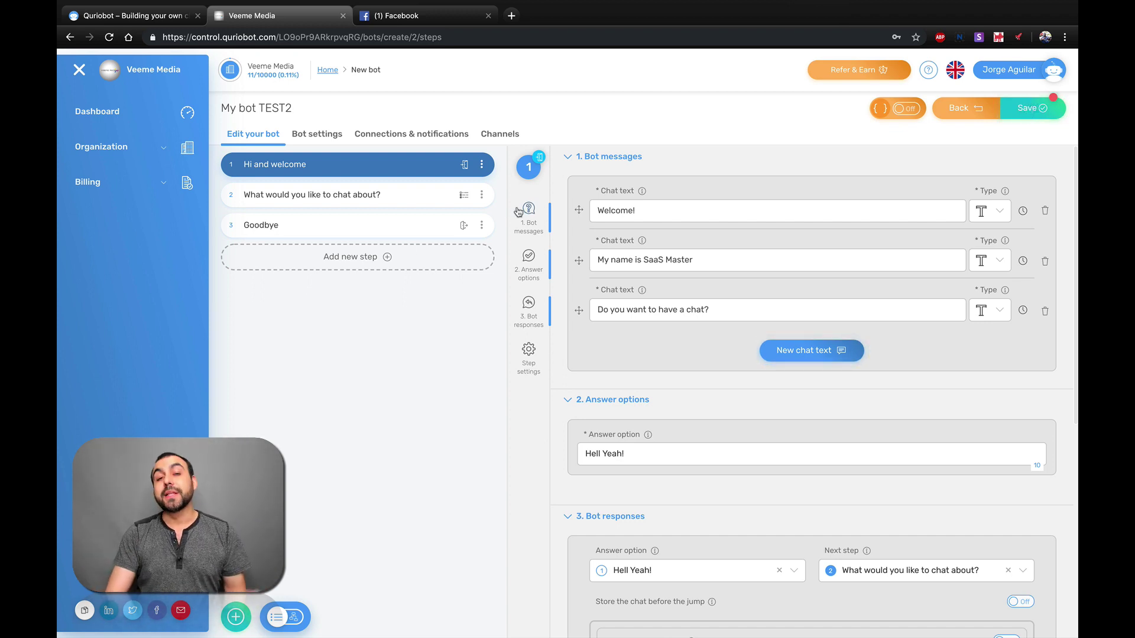
Save the bot and add an Instant messengers Facebook channel named 'facebook'.
{"action": "left_click", "coordinate": [493, 136]}
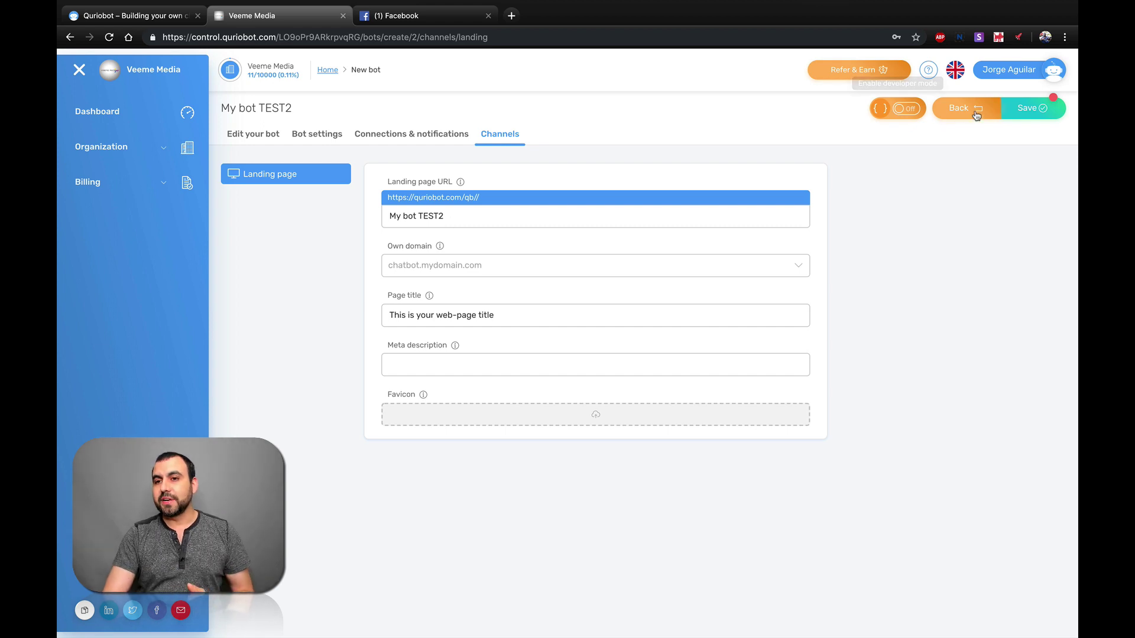
{"action": "left_click", "coordinate": [1026, 109]}
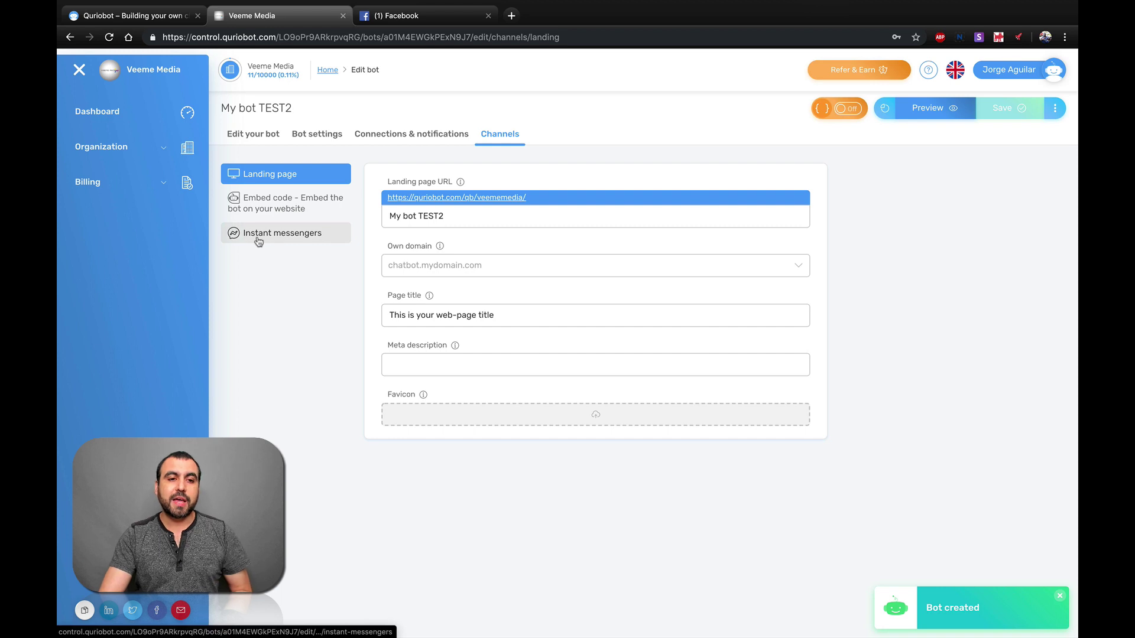
{"action": "left_click", "coordinate": [294, 238]}
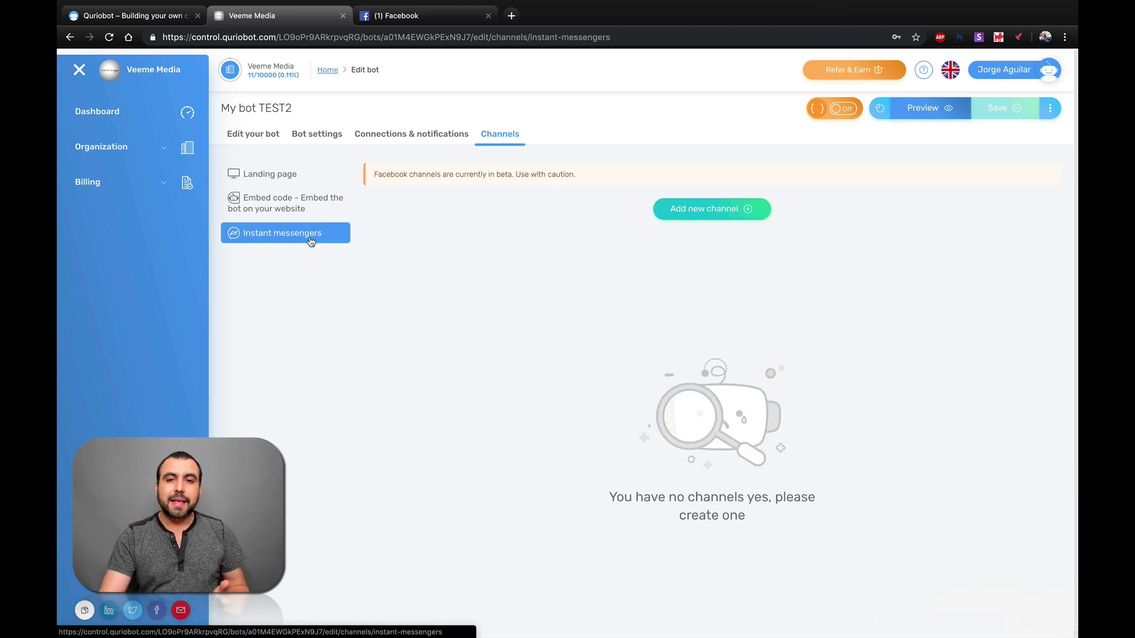
{"action": "left_click", "coordinate": [694, 211]}
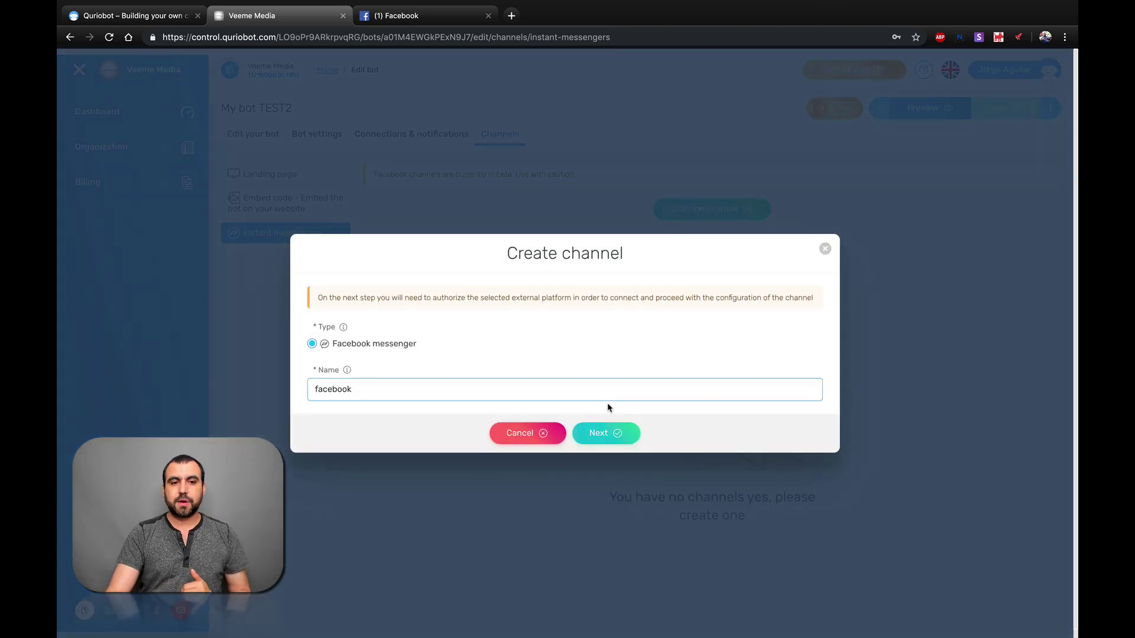
{"action": "left_click", "coordinate": [606, 433]}
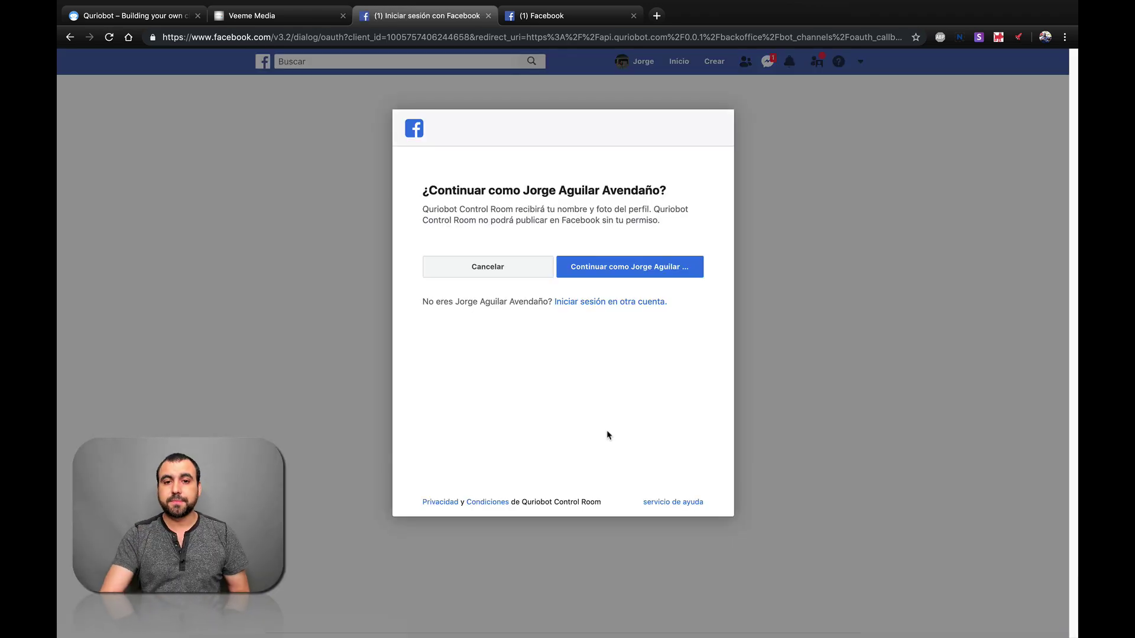
Grant Quriobot Control Room access to the UnboxWorld page with both permissions.
{"action": "left_click", "coordinate": [602, 271]}
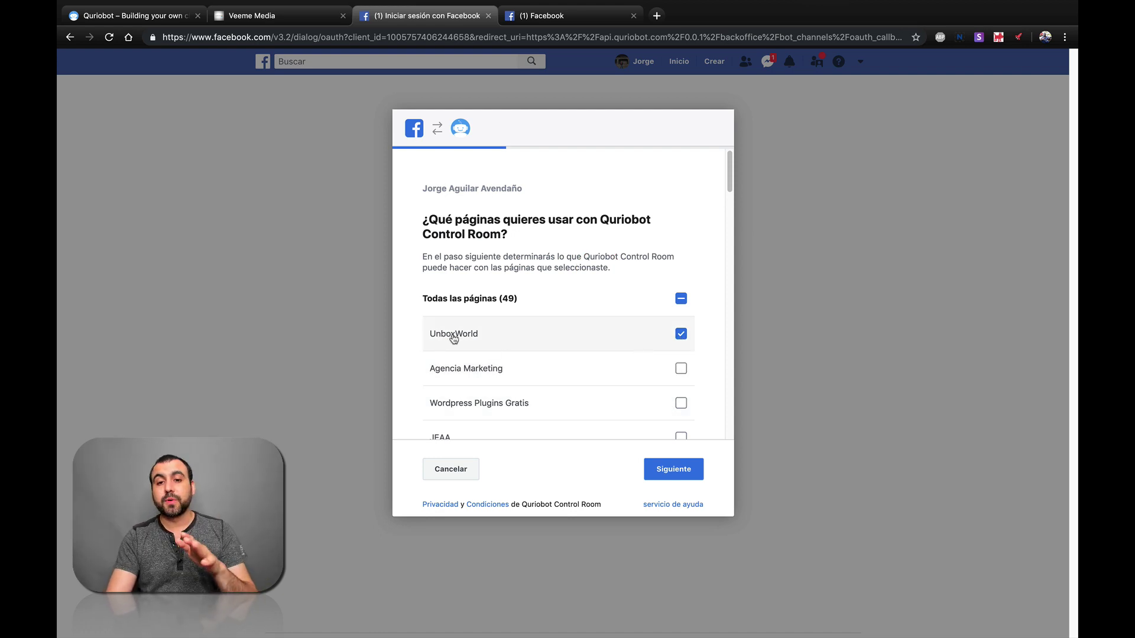
{"action": "left_click", "coordinate": [671, 471]}
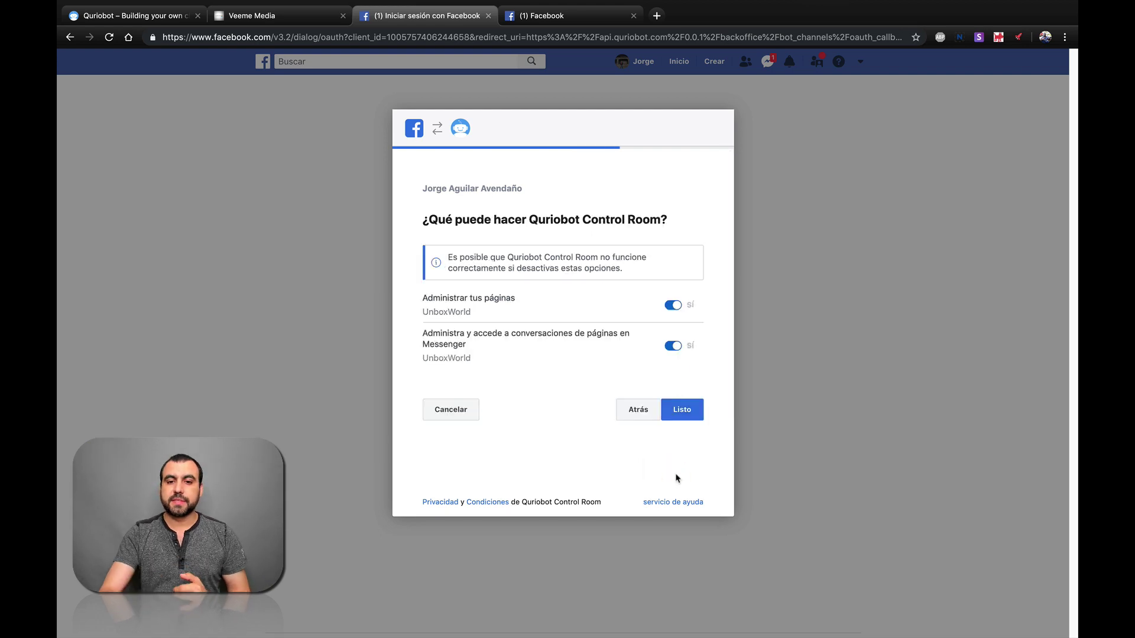
{"action": "left_click", "coordinate": [675, 414]}
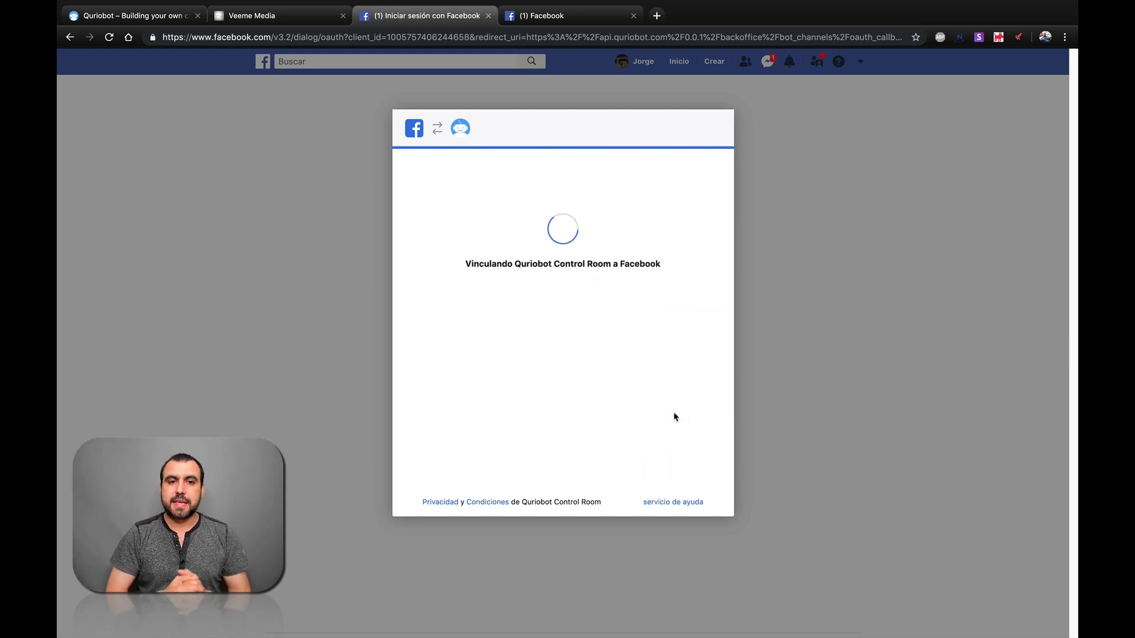
{"action": "left_click", "coordinate": [585, 328]}
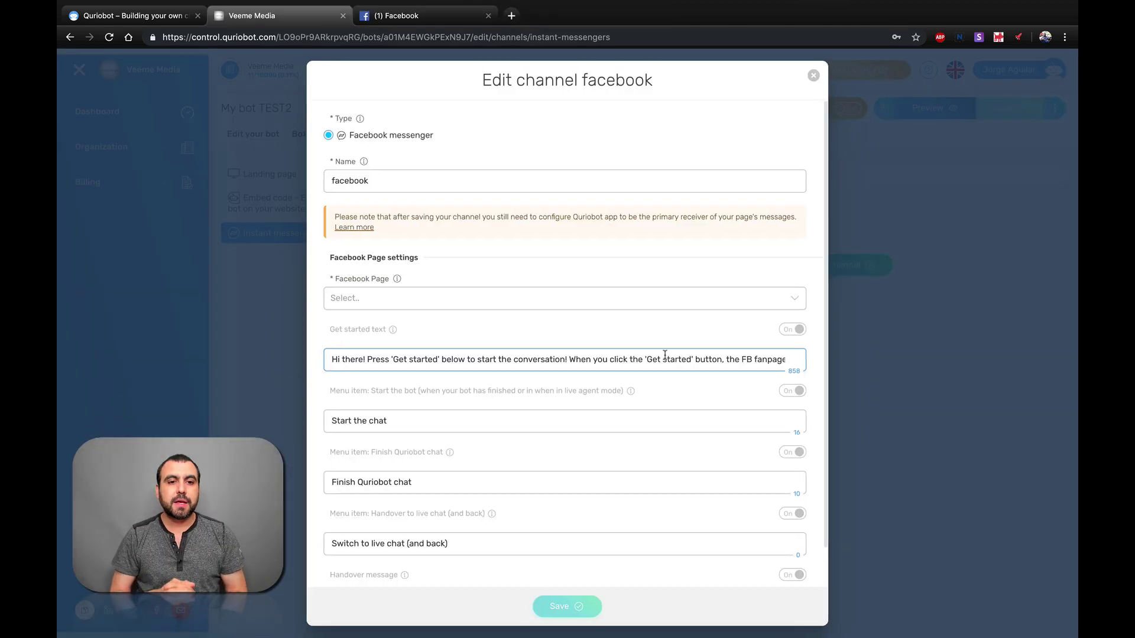
Set the facebook channel's Facebook Page to UnboxWorld, save it, and close the editor.
{"action": "scroll", "coordinate": [665, 354], "scroll_direction": "down", "scroll_amount": 2}
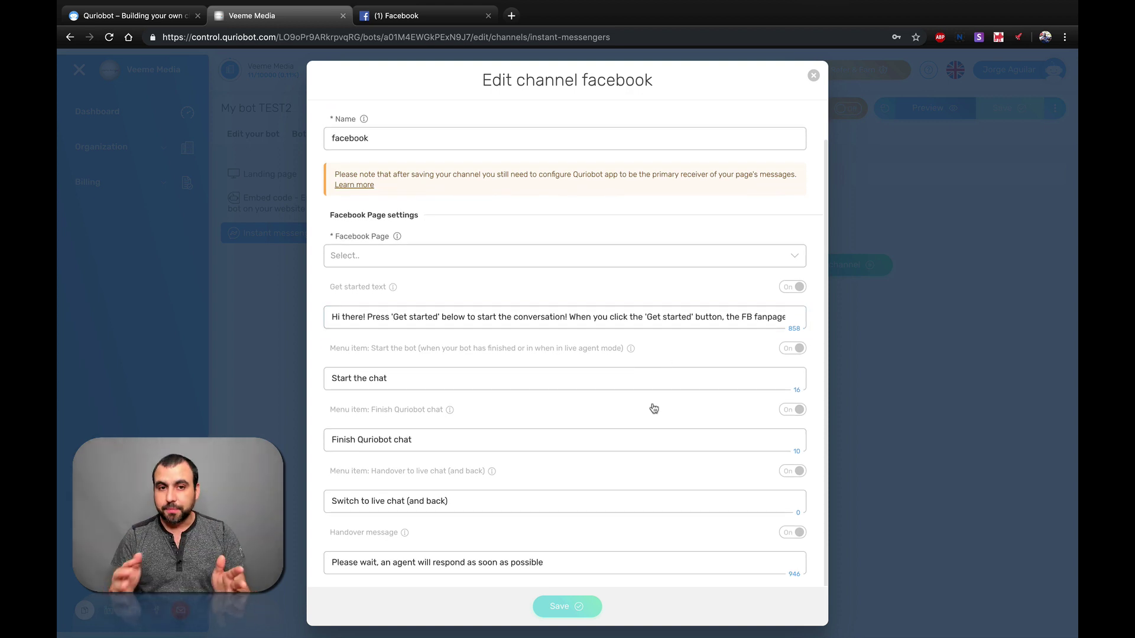
{"action": "left_click", "coordinate": [380, 133]}
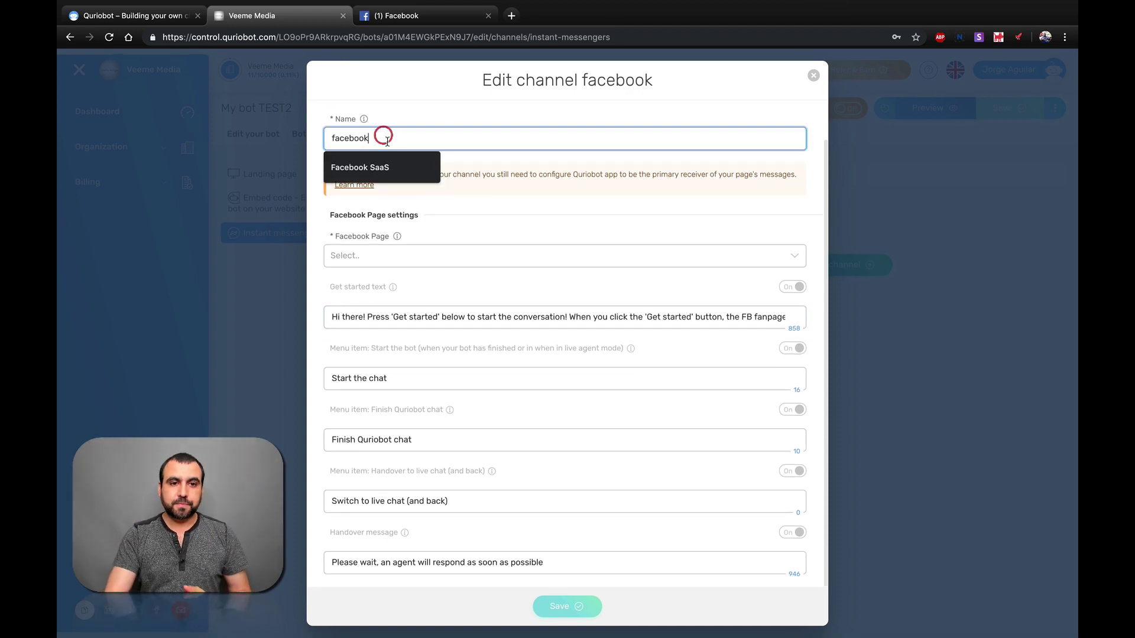
{"action": "left_click", "coordinate": [442, 254]}
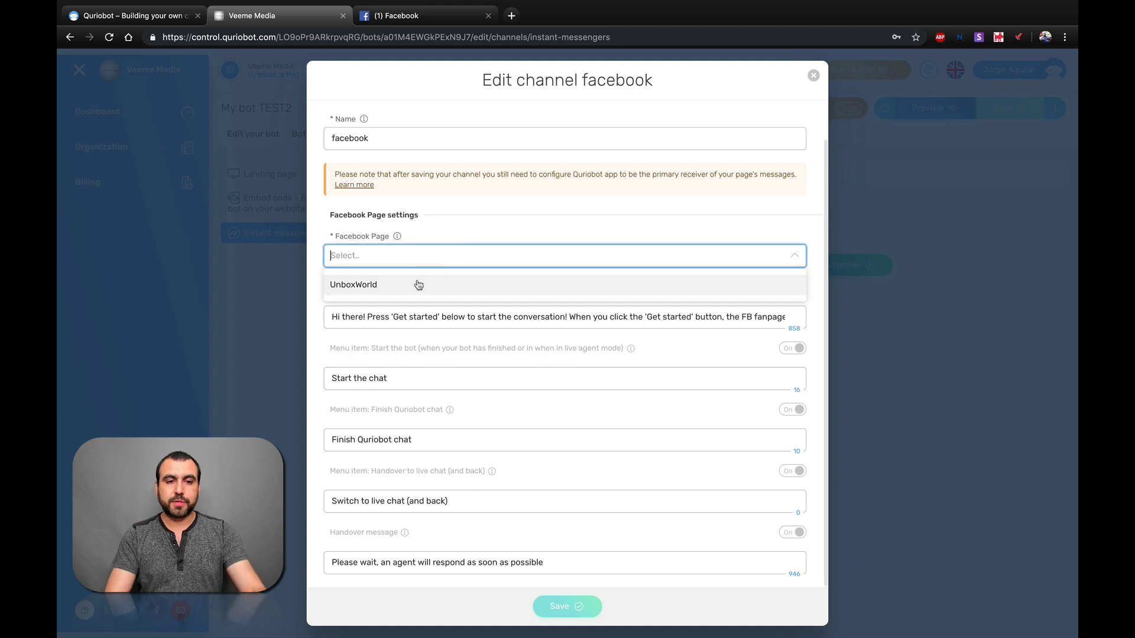
{"action": "left_click", "coordinate": [367, 286]}
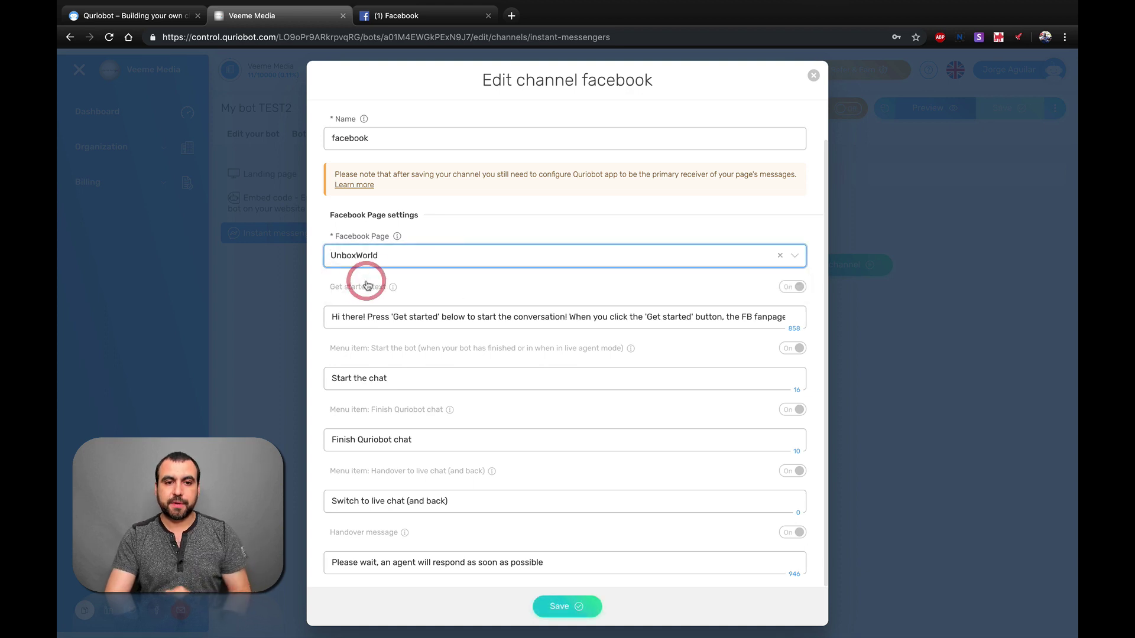
{"action": "left_click", "coordinate": [575, 607]}
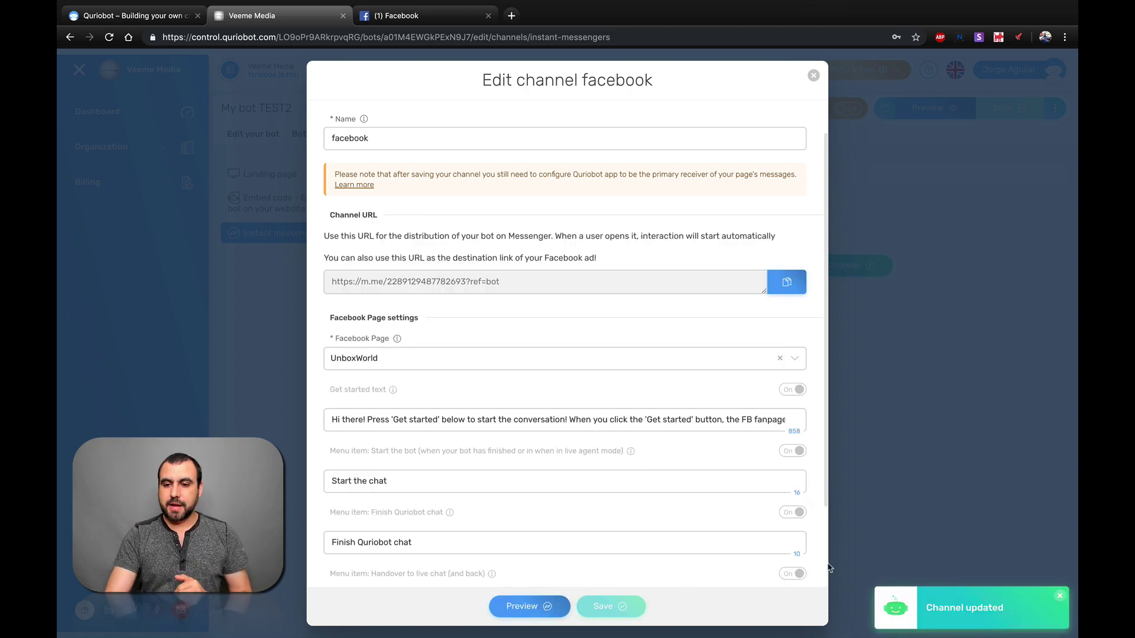
{"action": "left_click", "coordinate": [860, 455]}
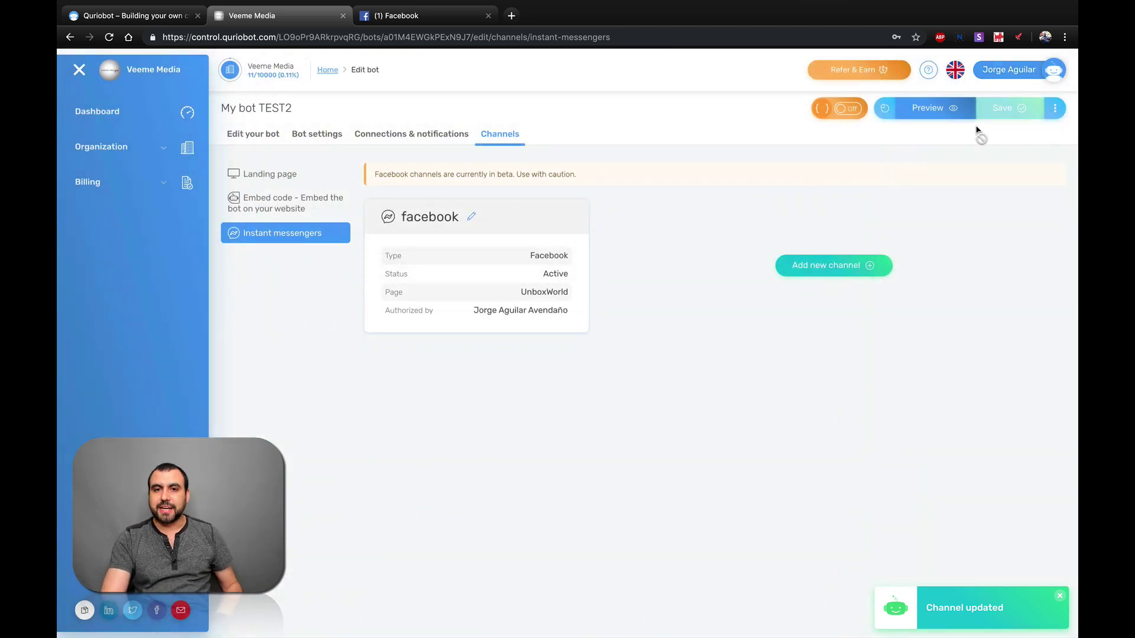
Search Facebook for 'unboxworld', open the UnboxWorld page, and list its Enviar mensaje options.
{"action": "left_click", "coordinate": [446, 18]}
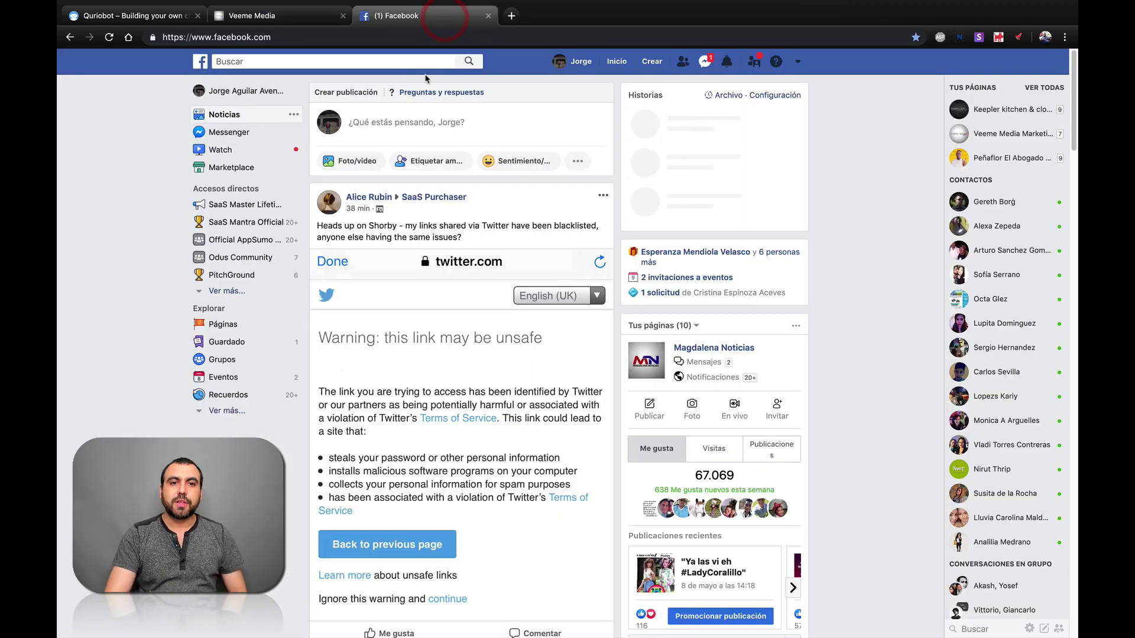
{"action": "left_click", "coordinate": [396, 62]}
{"action": "type", "text": "unb"}
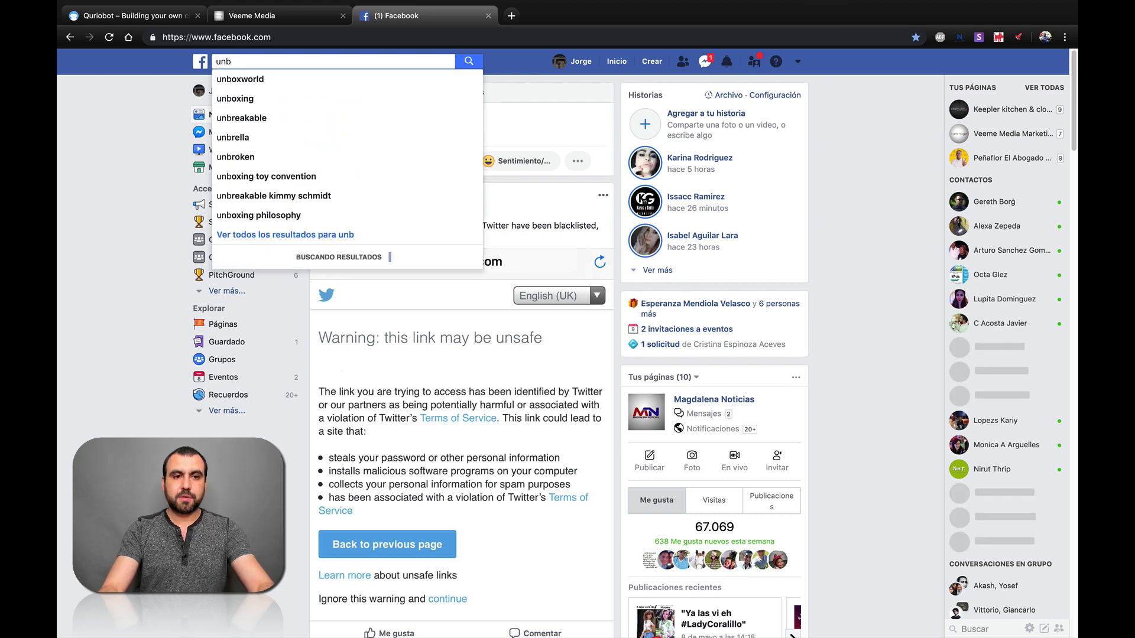
{"action": "type", "text": "x"}
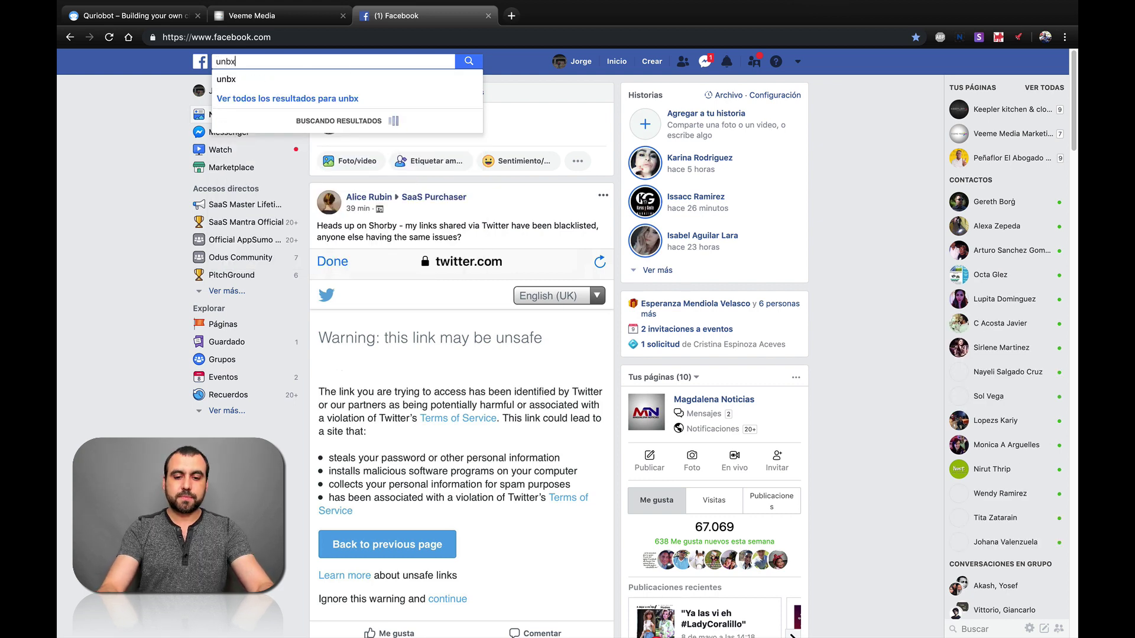
{"action": "key", "text": "BackSpace"}
{"action": "type", "text": "ox"}
{"action": "left_click", "coordinate": [260, 77]}
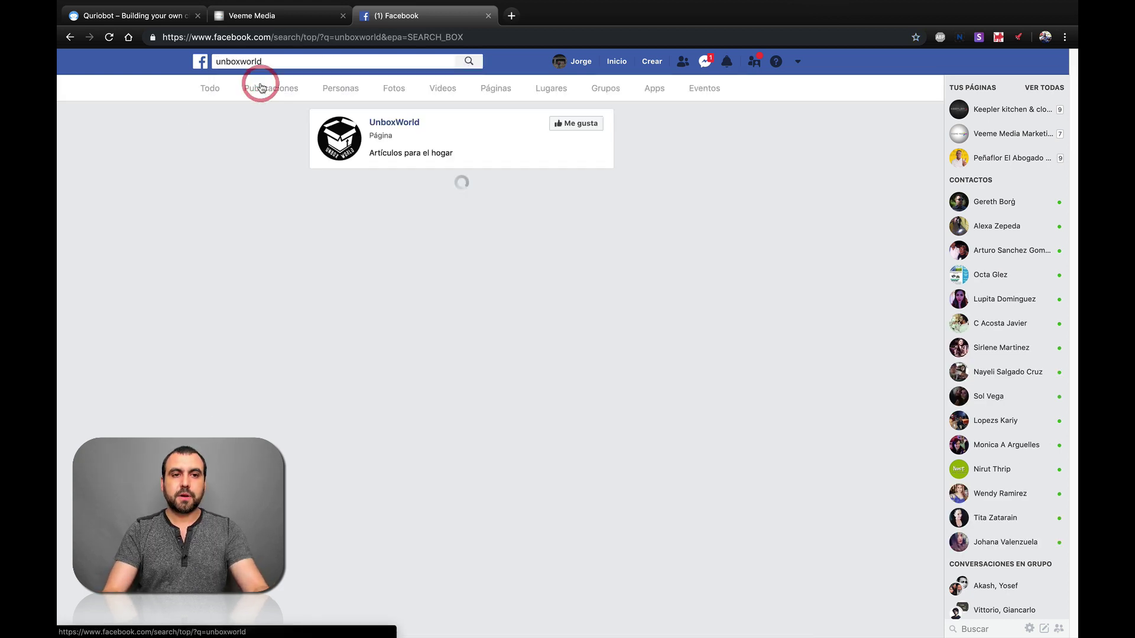
{"action": "left_click", "coordinate": [396, 122]}
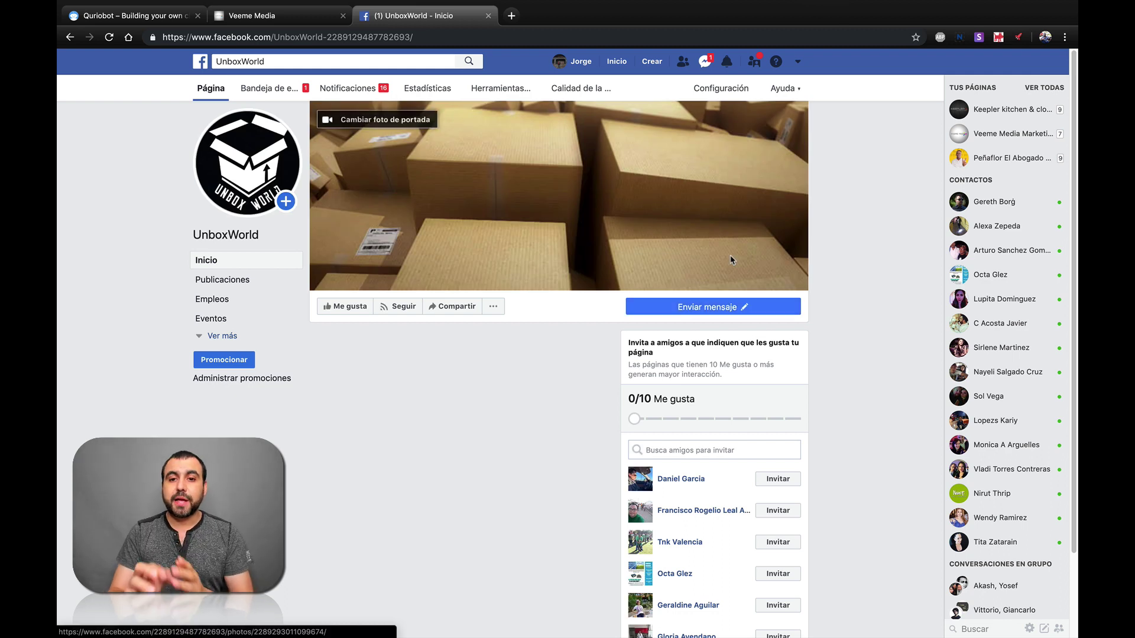
{"action": "left_click", "coordinate": [704, 306]}
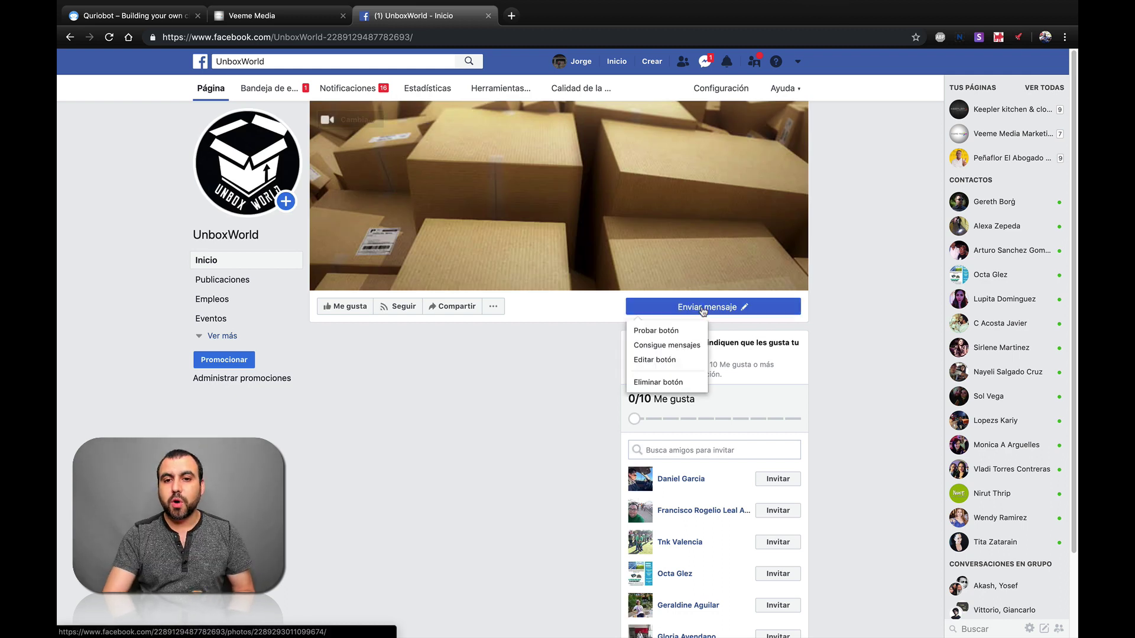
Test the bot with Probar botón, start the chat with Empezar, and reply 'Hell Yeah!'.
{"action": "left_click", "coordinate": [650, 332]}
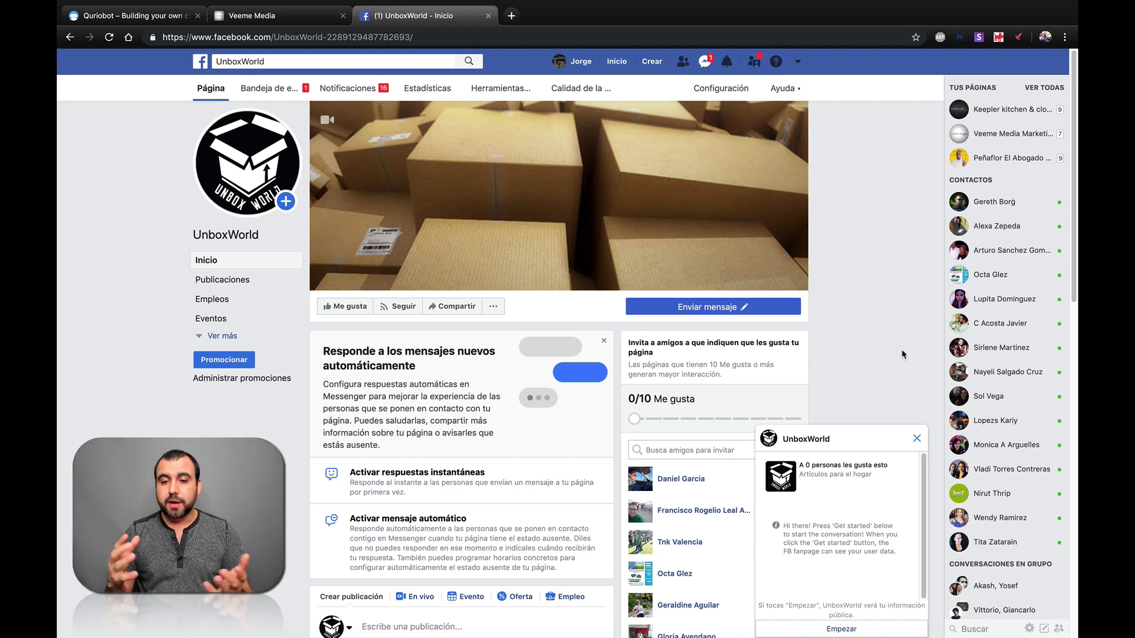
{"action": "left_click", "coordinate": [842, 630]}
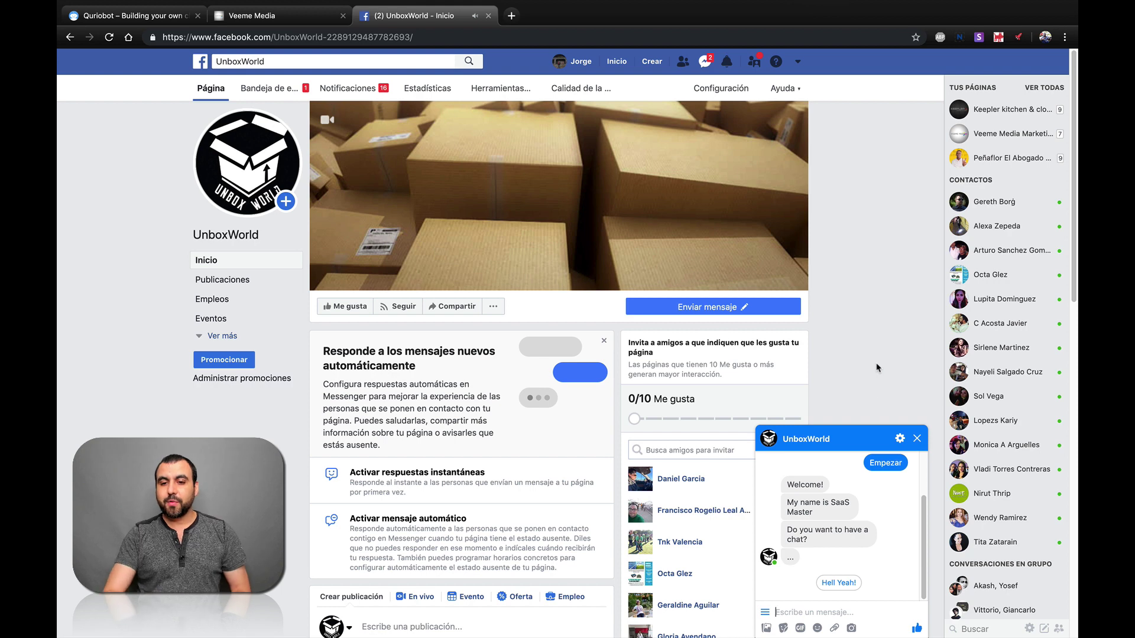
{"action": "left_click", "coordinate": [841, 584]}
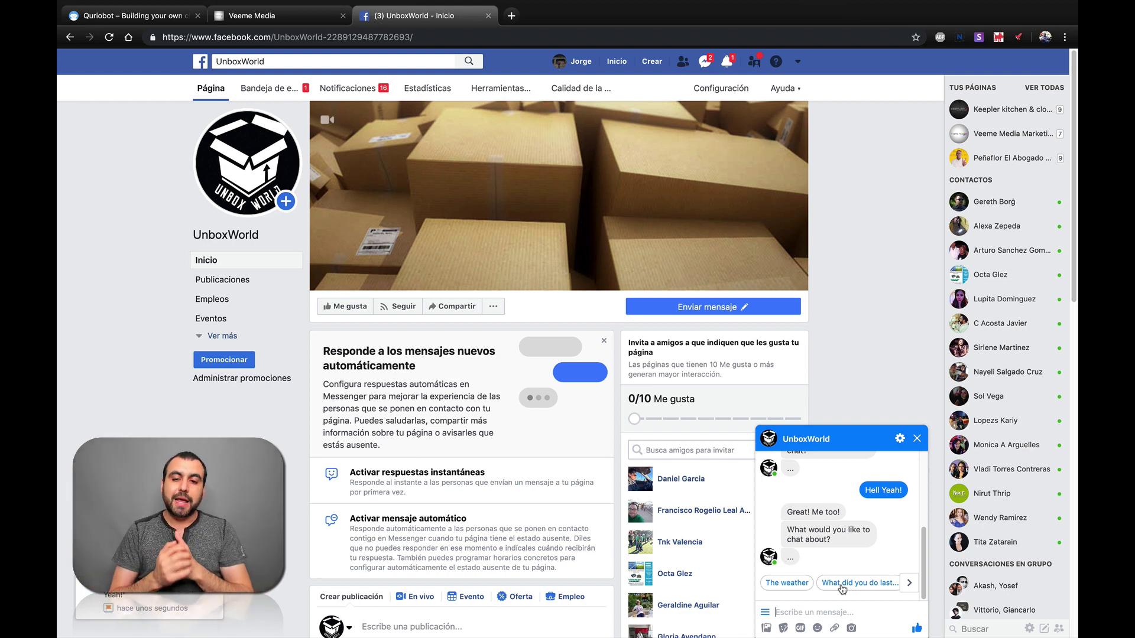
Remove 'Hell' from the first step's answer option in My bot TEST2, leaving 'Yeah!'.
{"action": "left_click", "coordinate": [260, 15]}
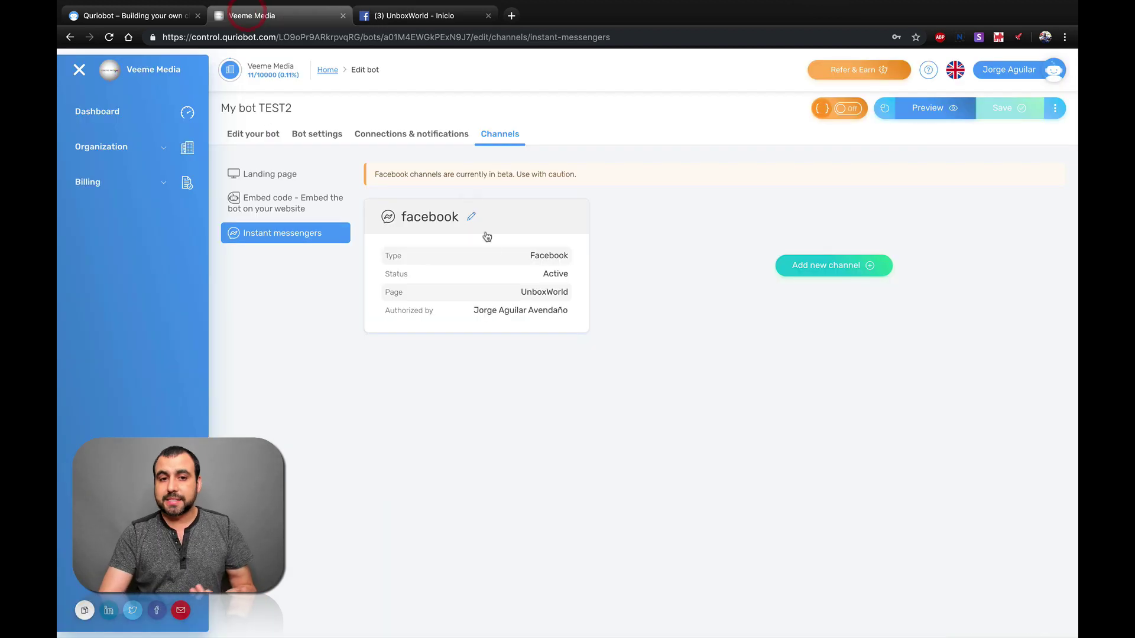
{"action": "left_click", "coordinate": [253, 133]}
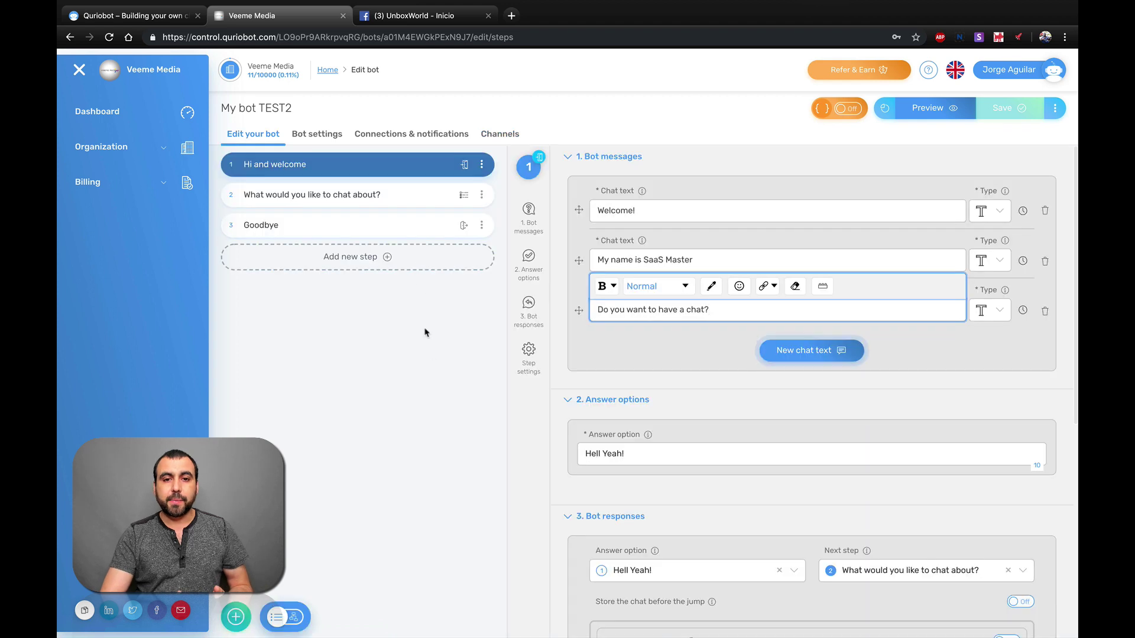
{"action": "scroll", "coordinate": [682, 343], "scroll_direction": "down", "scroll_amount": 2}
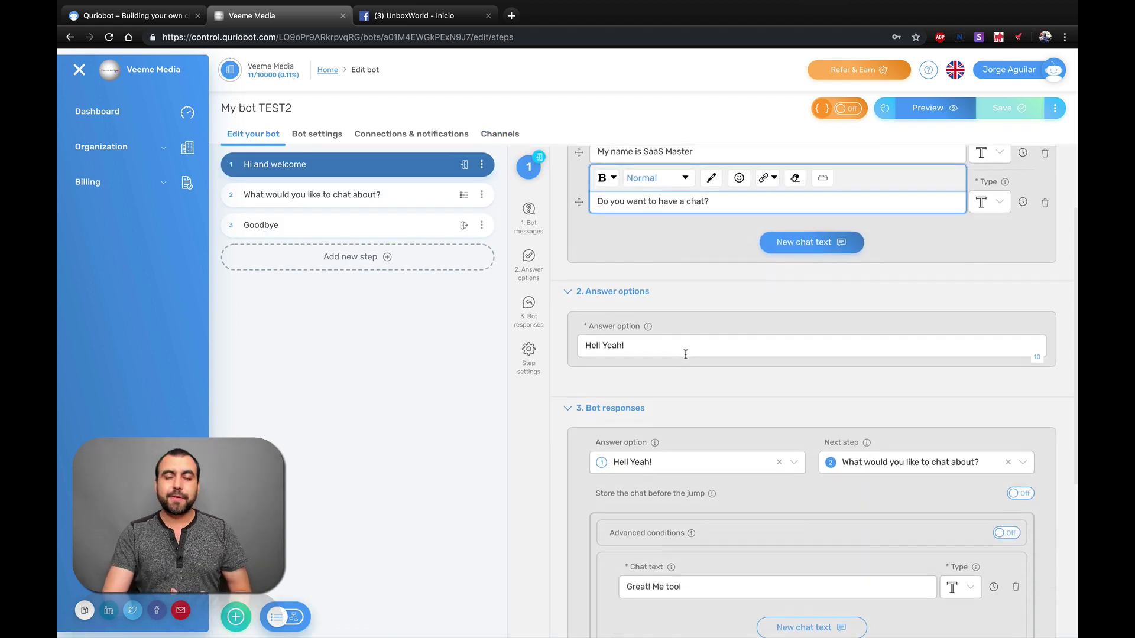
{"action": "scroll", "coordinate": [684, 357], "scroll_direction": "up", "scroll_amount": 1}
{"action": "scroll", "coordinate": [686, 359], "scroll_direction": "down", "scroll_amount": 1}
{"action": "left_click", "coordinate": [593, 369]}
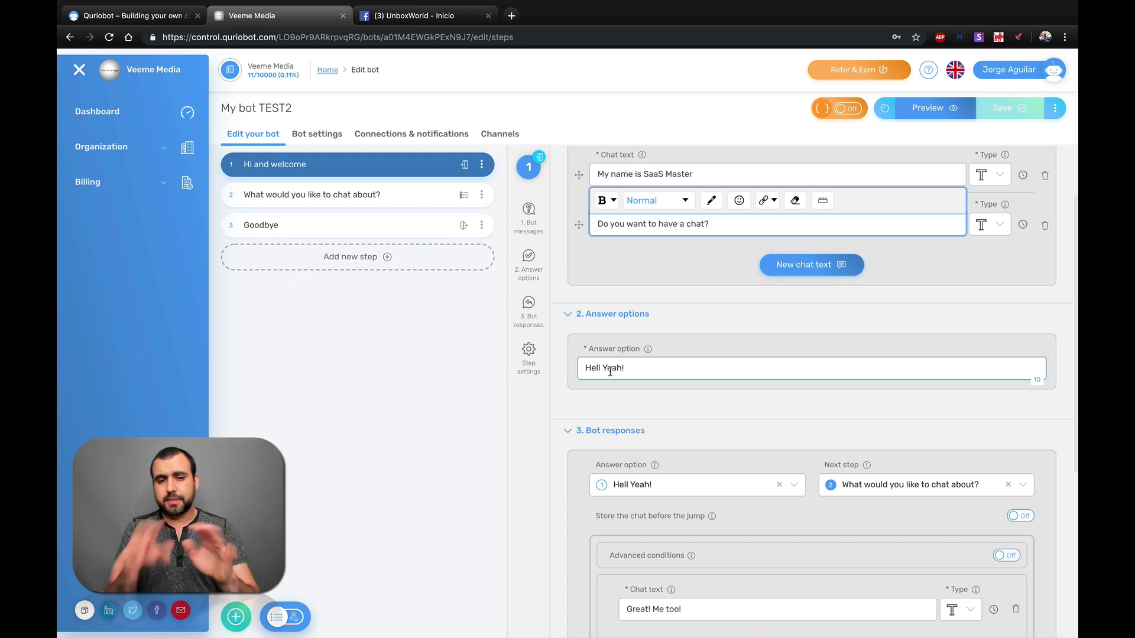
{"action": "double_click", "coordinate": [594, 368]}
{"action": "key", "text": "BackSpace"}
{"action": "left_click", "coordinate": [507, 473]}
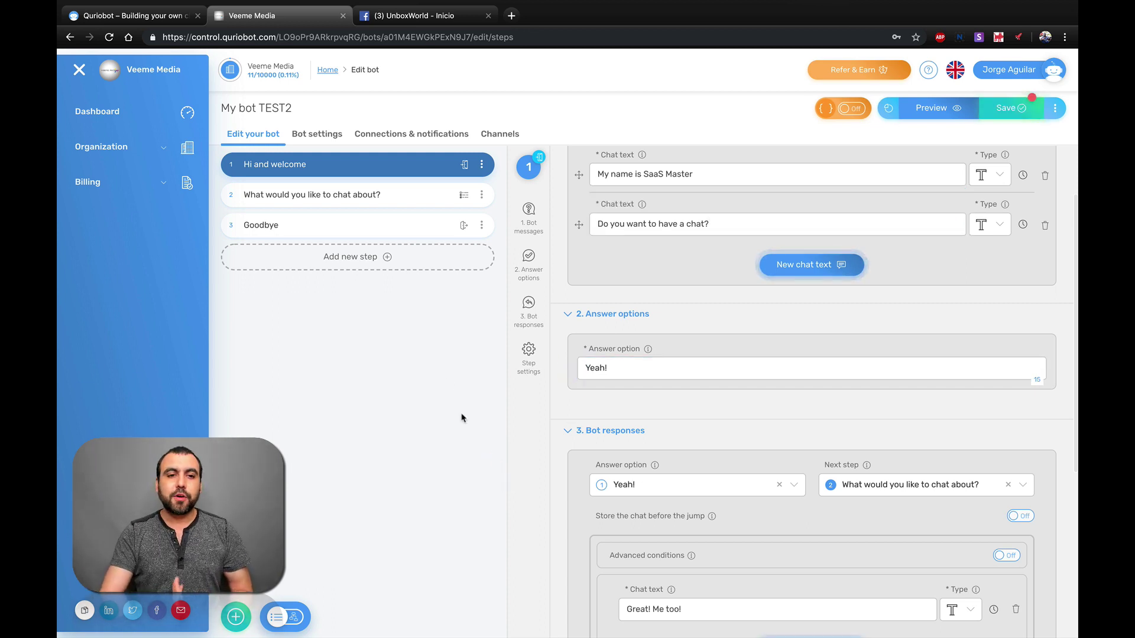
{"action": "scroll", "coordinate": [645, 360], "scroll_direction": "down", "scroll_amount": 5}
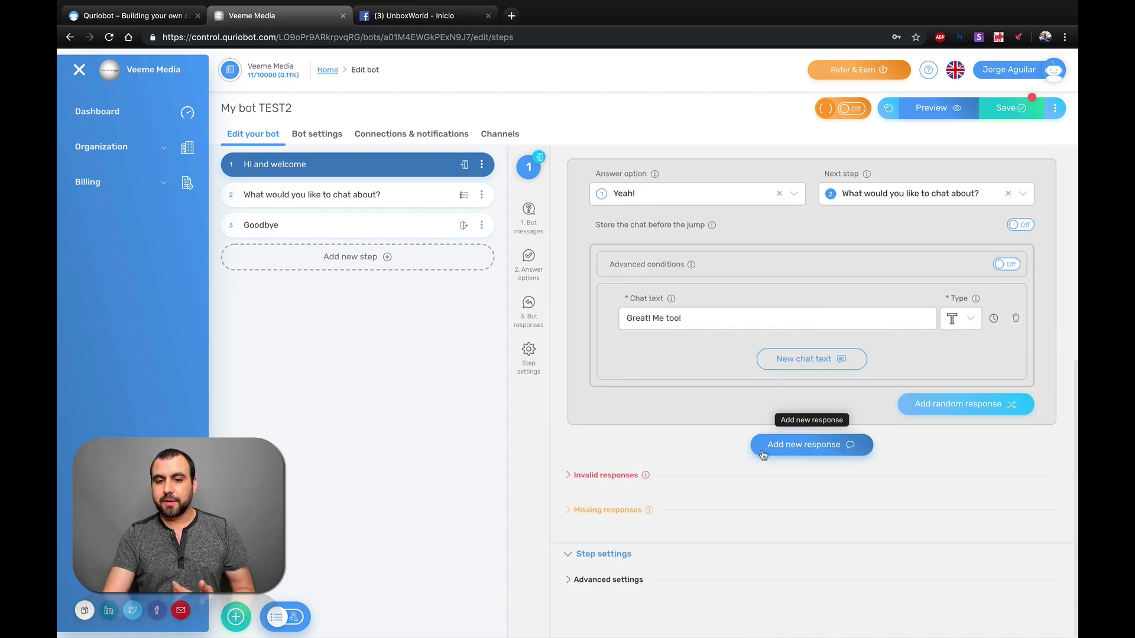
Add an empty second response block to the Hi and welcome step's Bot responses.
{"action": "left_click", "coordinate": [807, 447]}
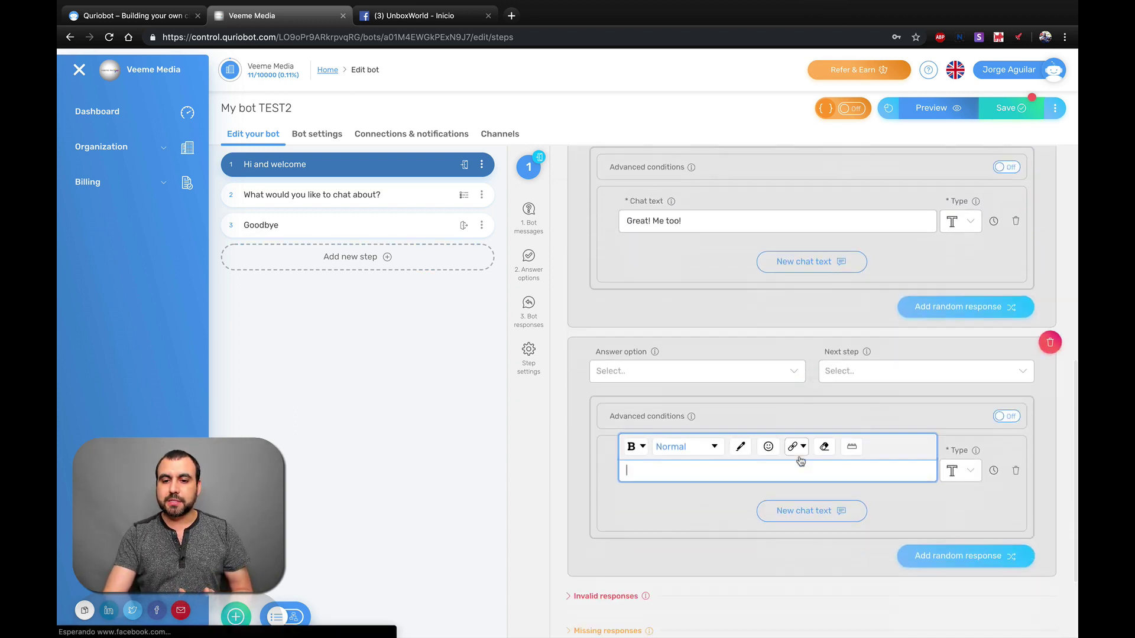